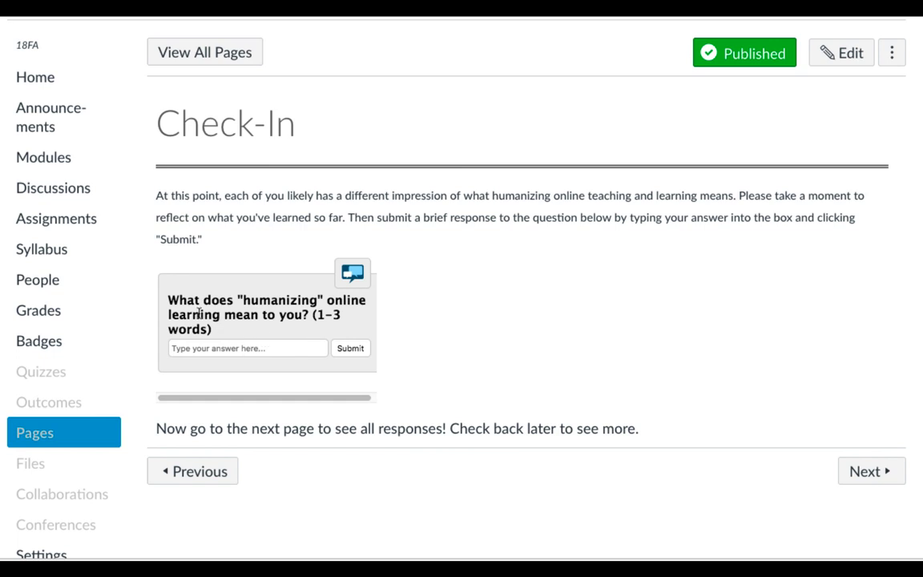
# Submit "caring" as the answer to the humanizing online learning question on the Check-In page.
pyautogui.click(266, 348)
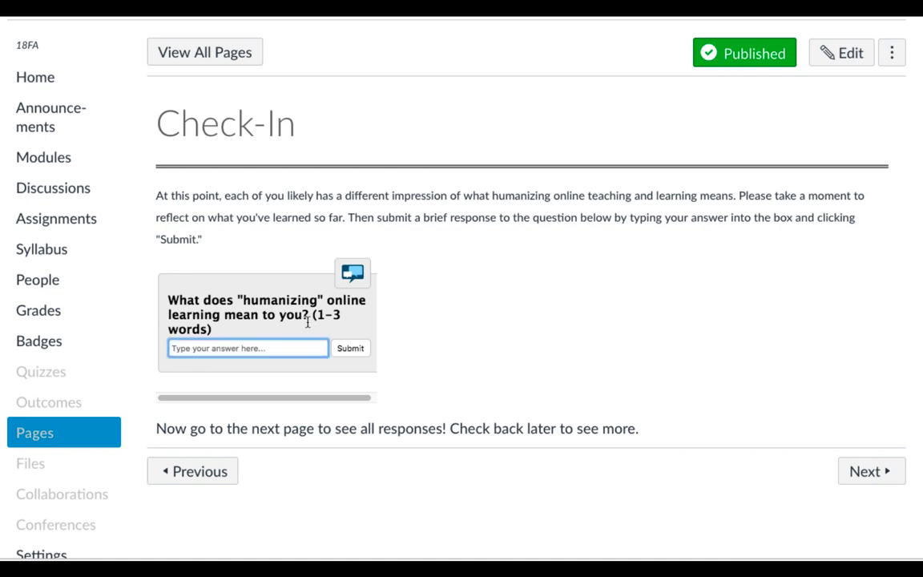
pyautogui.write('caring')
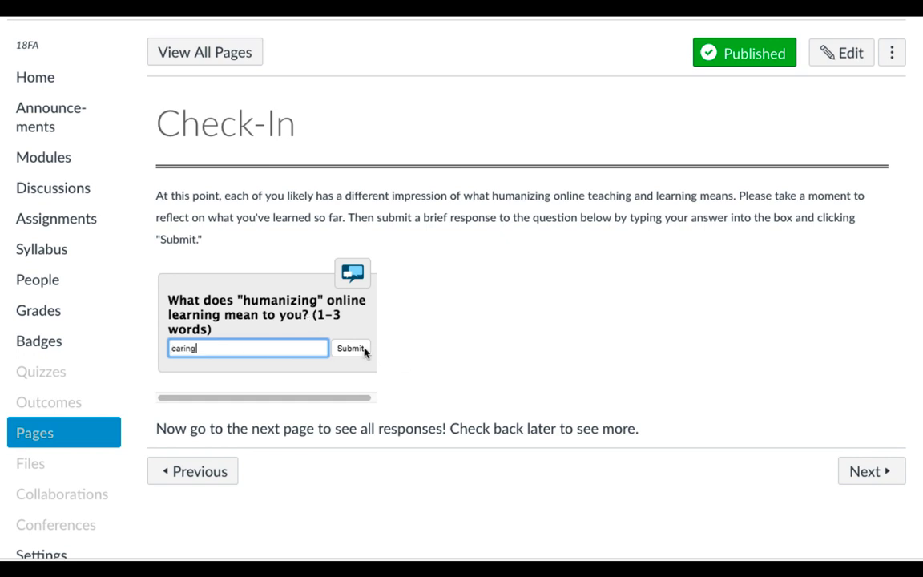
pyautogui.click(356, 350)
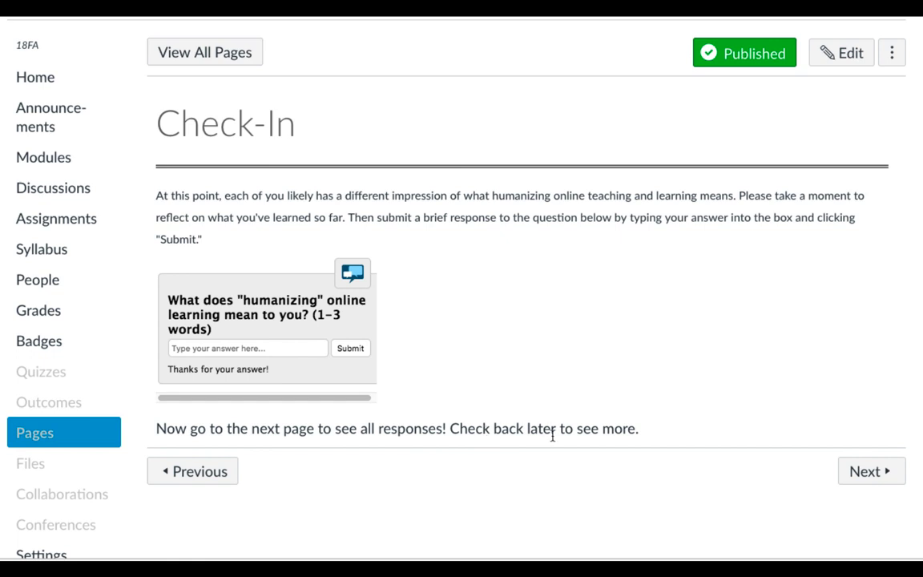
# Go to the next course page and examine how often individual answers in the word cloud were given.
pyautogui.click(860, 476)
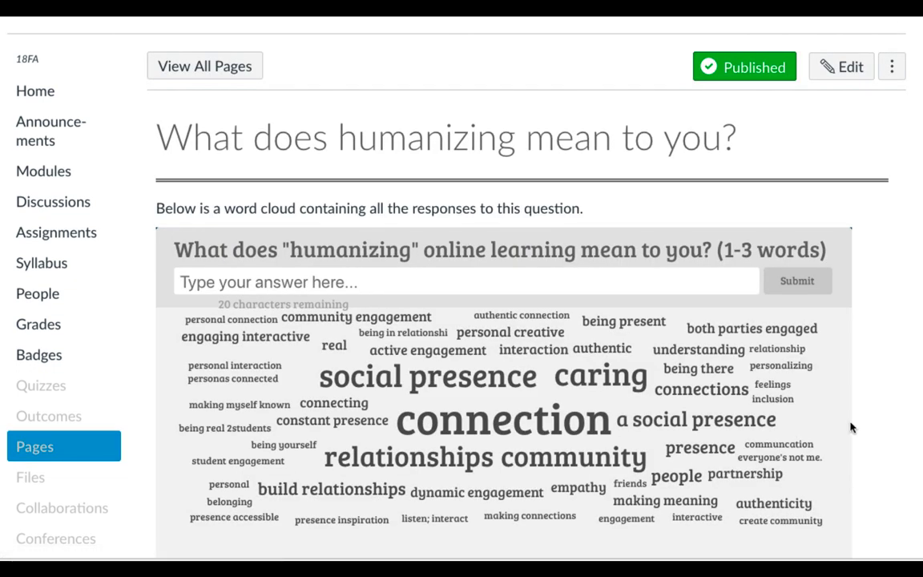
pyautogui.scroll(-1, 886, 426)
pyautogui.scroll(-1, 892, 432)
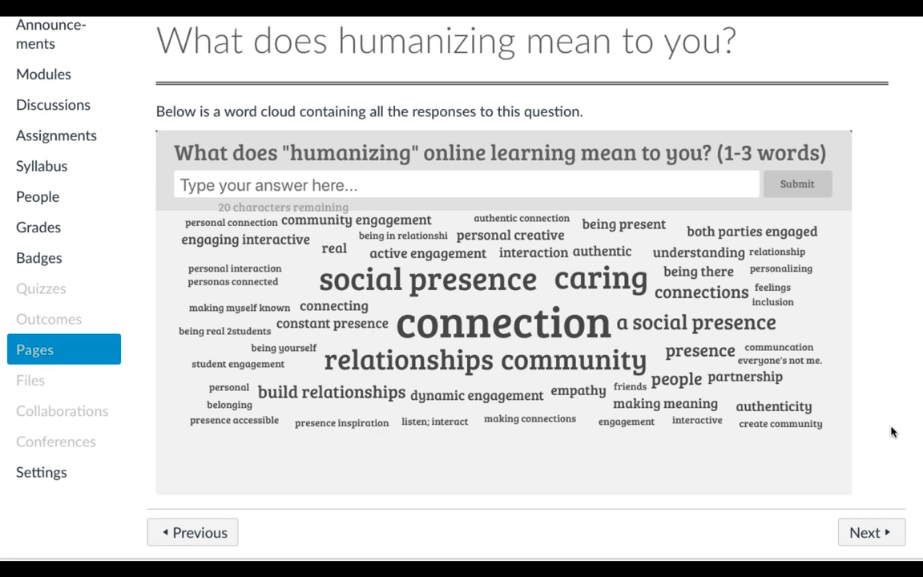
pyautogui.scroll(-1, 891, 432)
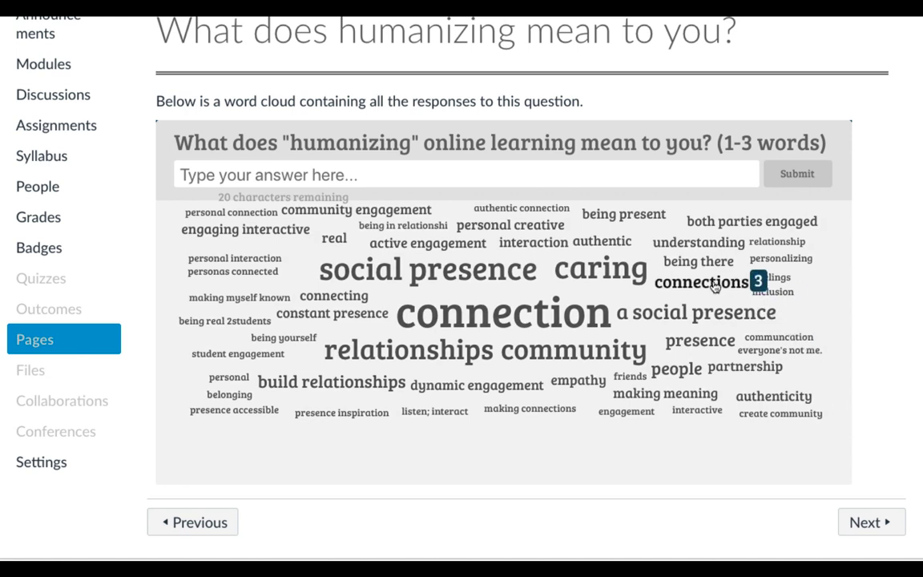
pyautogui.moveTo(601, 269)
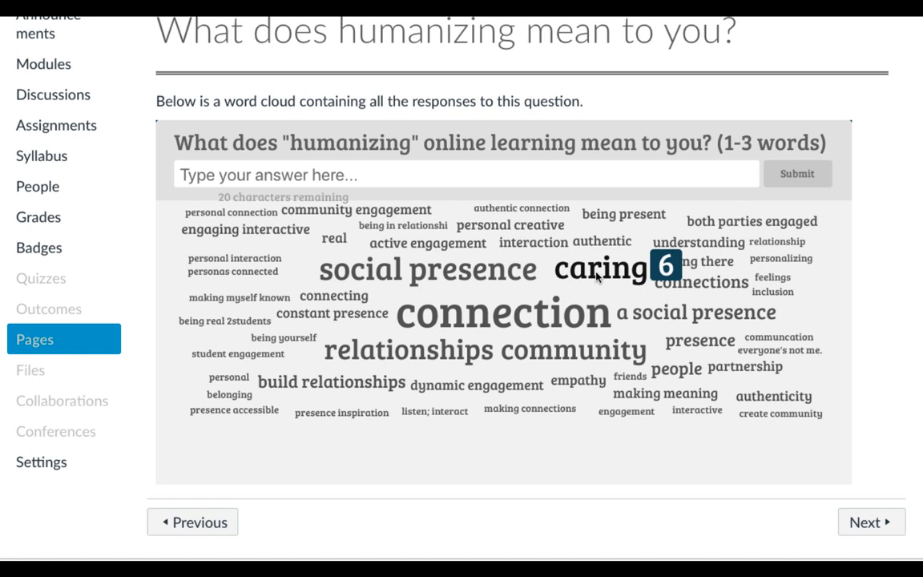
pyautogui.moveTo(569, 316)
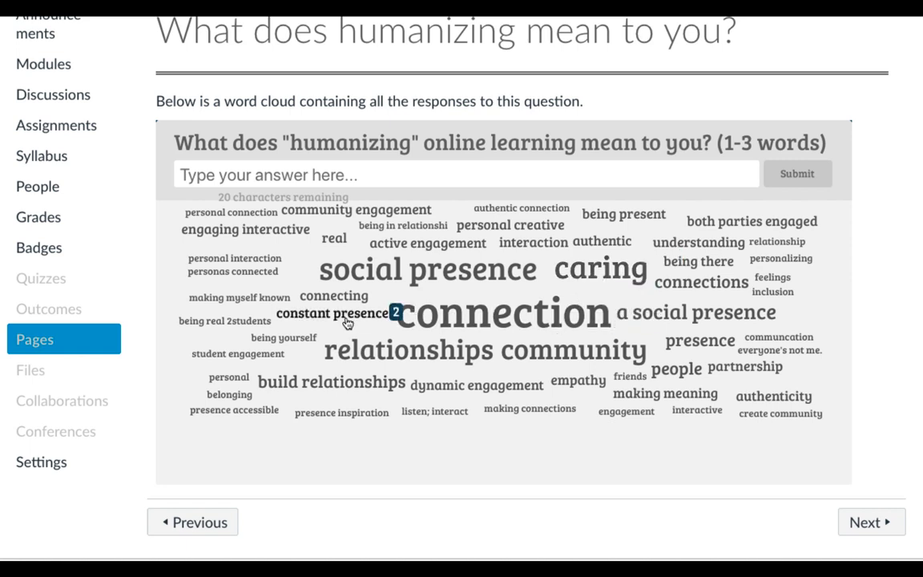
pyautogui.moveTo(336, 298)
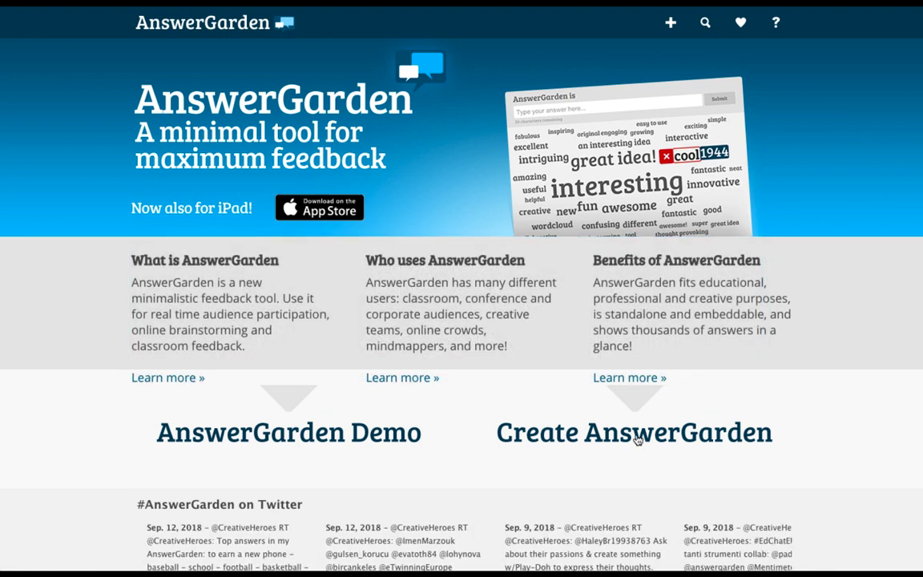
# Start a new AnswerGarden with the topic "In 1-3 words, tell us what you had for dinner last night.".
pyautogui.click(637, 438)
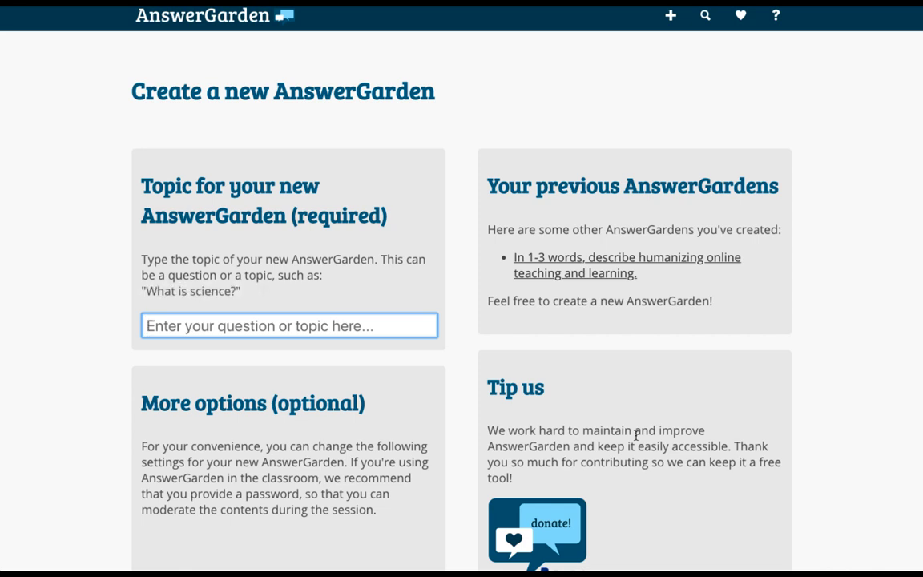
pyautogui.write('ds, tell us what you had for dinner last night.')
# Review the optional settings for mode, answer length, admin password, reminder email, spam filter, case and local discoverability.
pyautogui.scroll(-1, 80, 362)
pyautogui.scroll(-2, 80, 362)
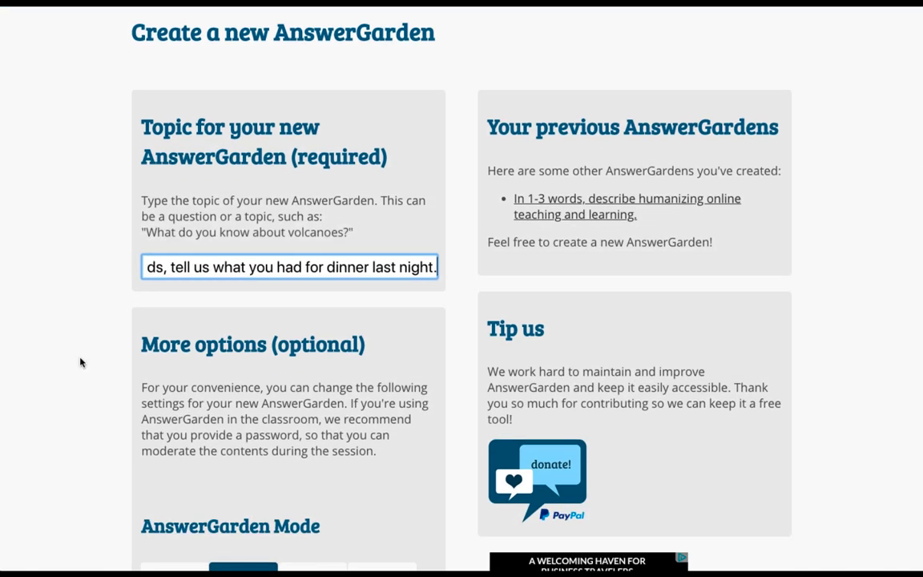
pyautogui.scroll(-5, 80, 362)
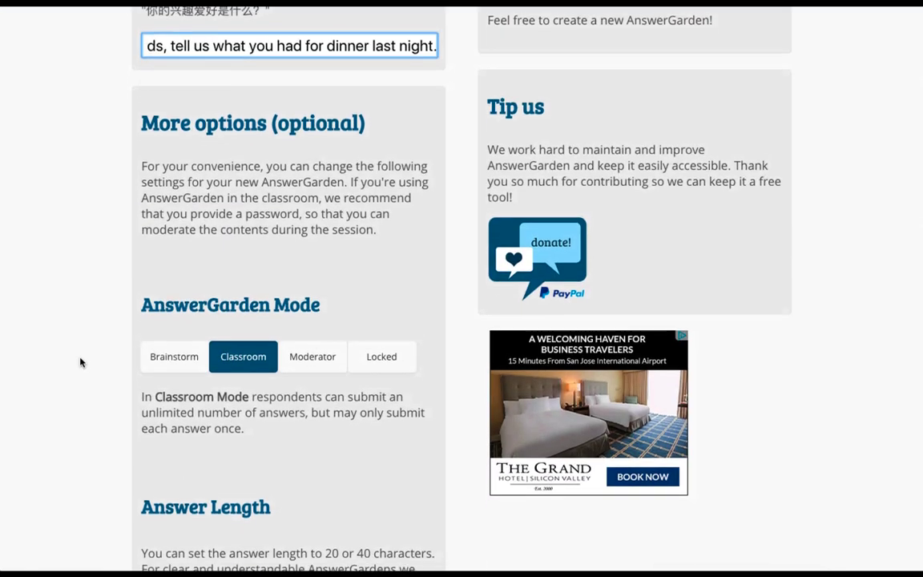
pyautogui.scroll(-3, 80, 362)
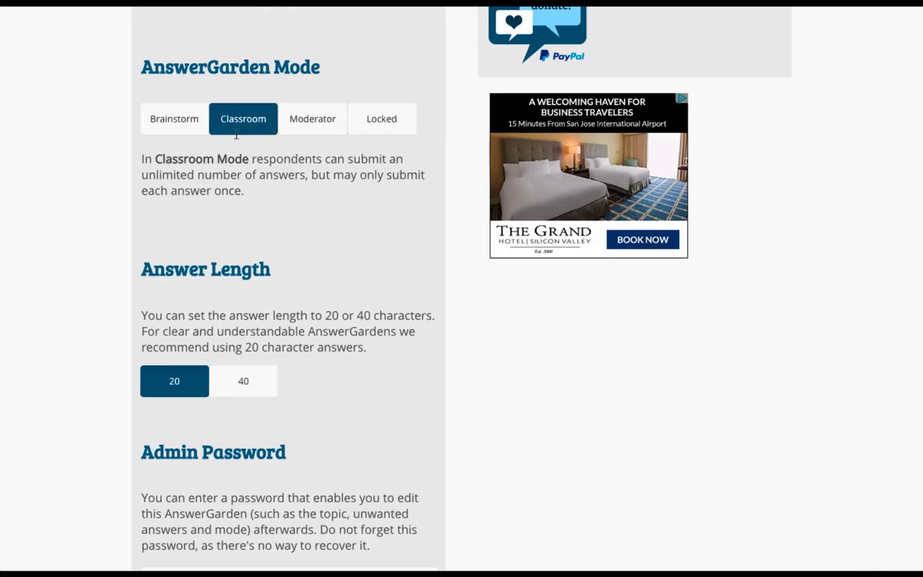
pyautogui.scroll(-1, 235, 184)
pyautogui.scroll(-2, 235, 189)
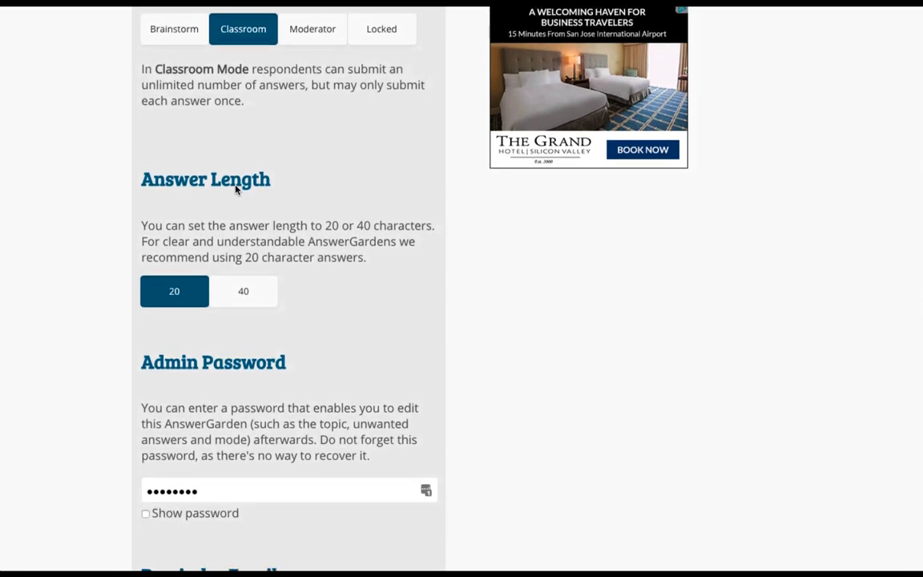
pyautogui.scroll(-2, 234, 185)
pyautogui.scroll(-1, 235, 185)
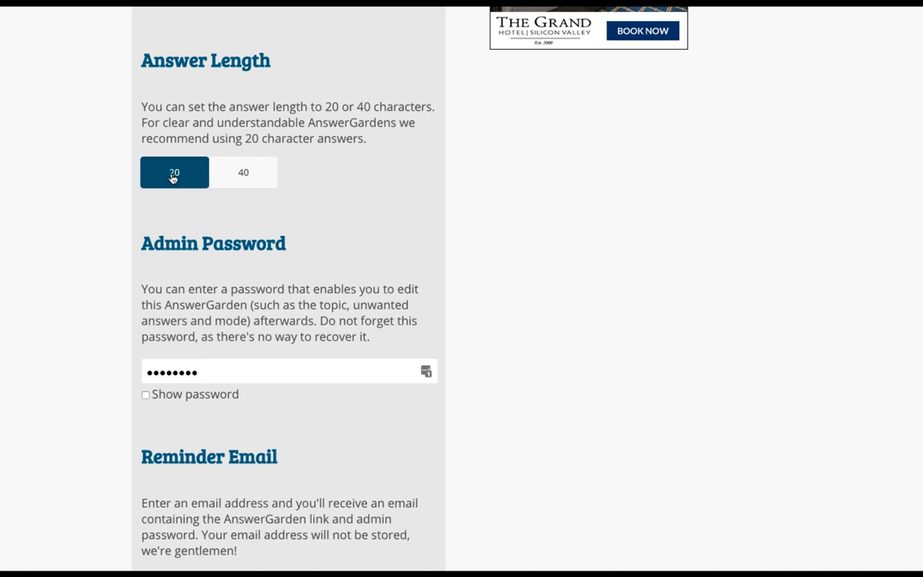
pyautogui.scroll(-4, 118, 263)
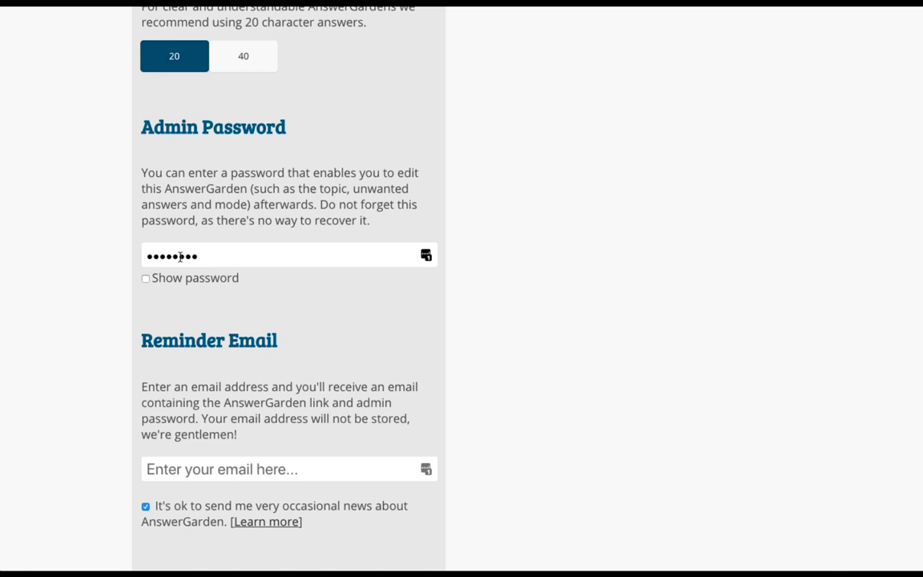
pyautogui.scroll(5, 180, 256)
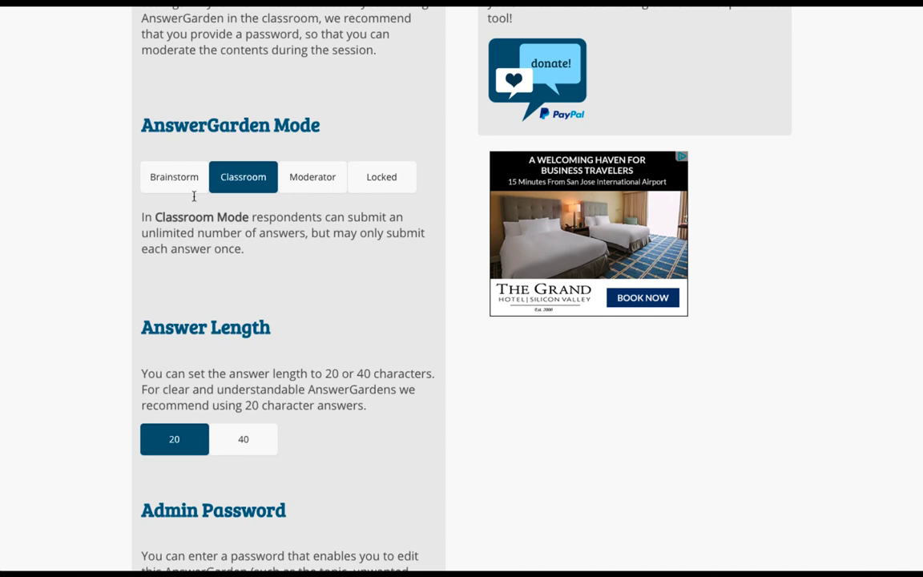
pyautogui.scroll(-3, 196, 235)
pyautogui.scroll(-6, 196, 240)
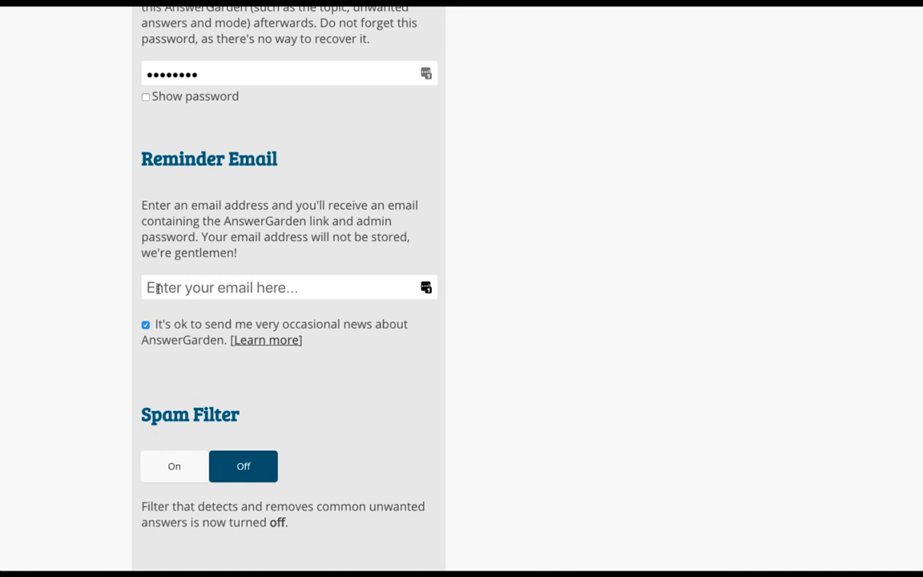
pyautogui.scroll(-4, 157, 289)
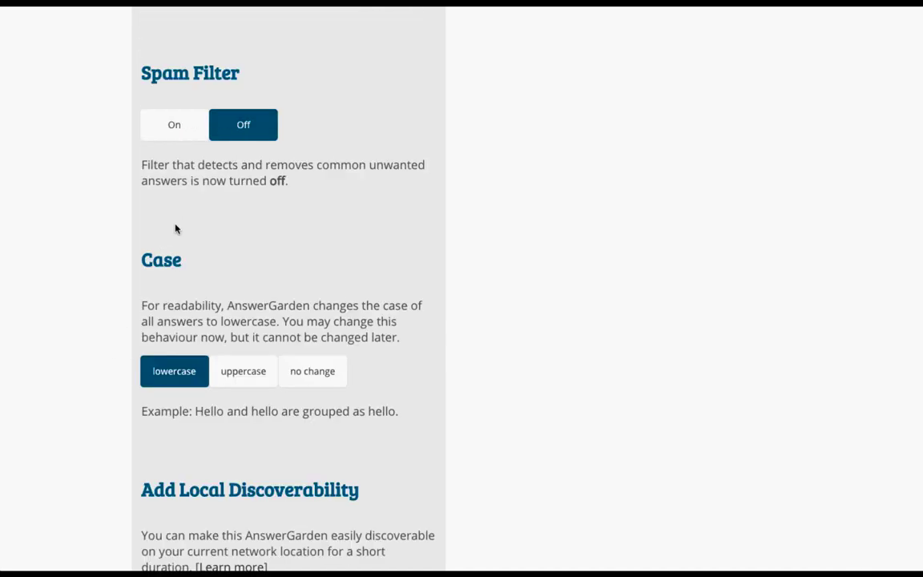
pyautogui.scroll(-1, 175, 228)
pyautogui.scroll(-2, 92, 288)
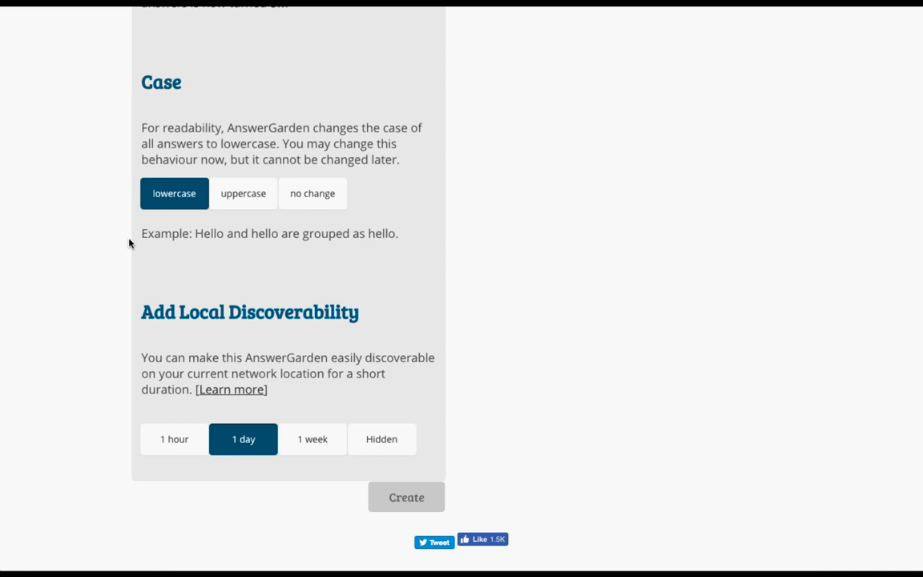
pyautogui.scroll(-1, 129, 243)
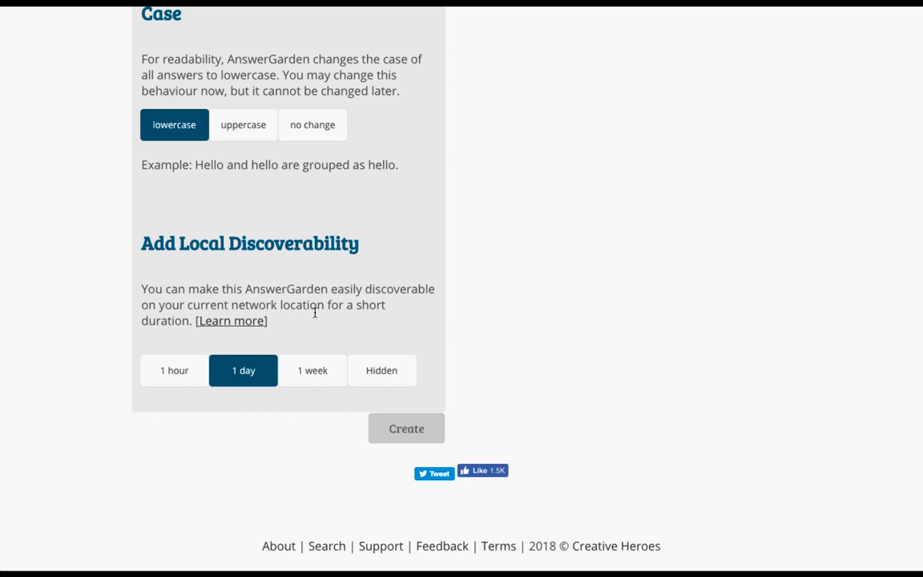
# Create the AnswerGarden and highlight its web address in the browser.
pyautogui.click(391, 430)
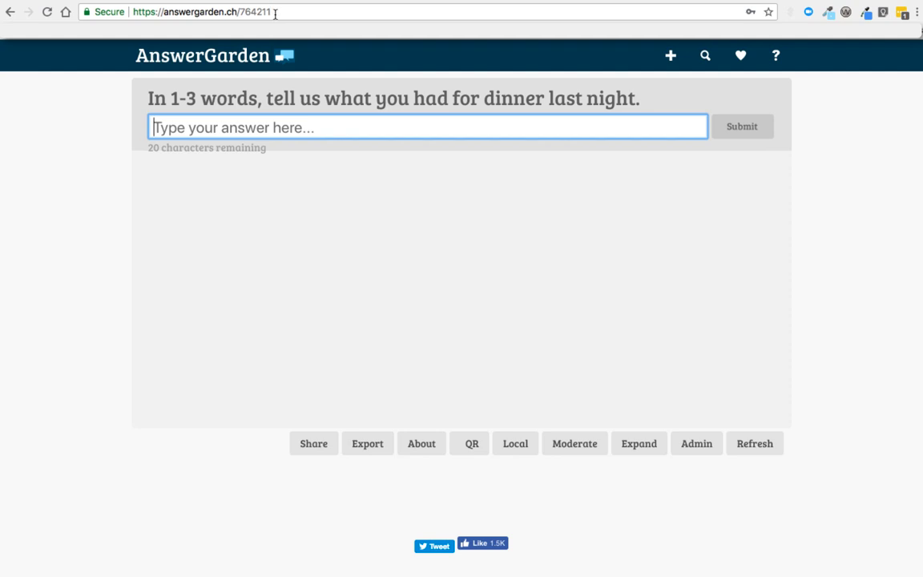
pyautogui.moveTo(273, 10); pyautogui.dragTo(135, 11)
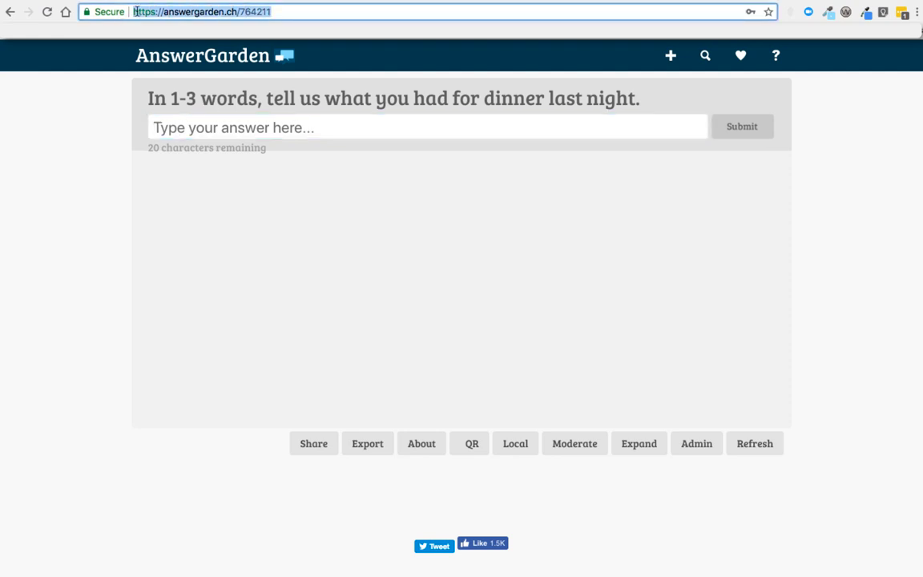
pyautogui.click(809, 200)
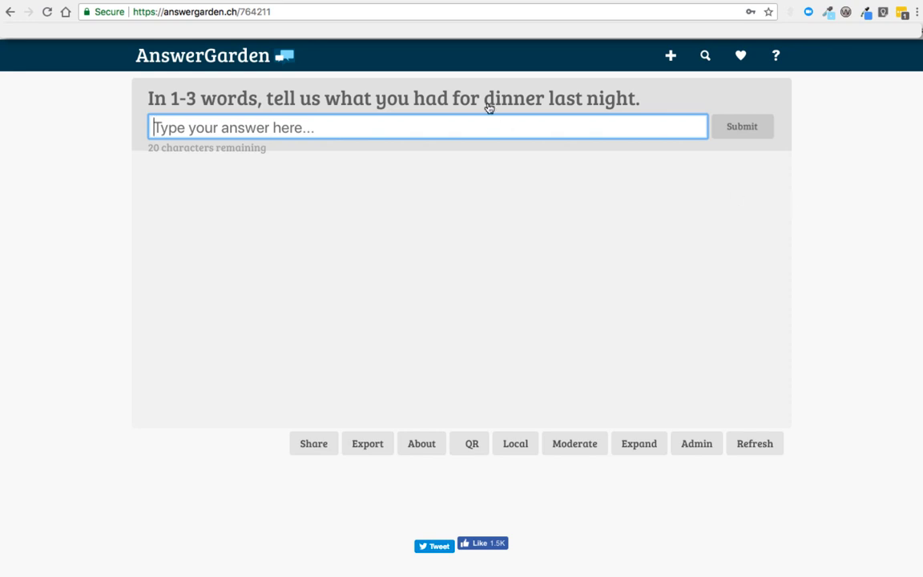
pyautogui.click(424, 374)
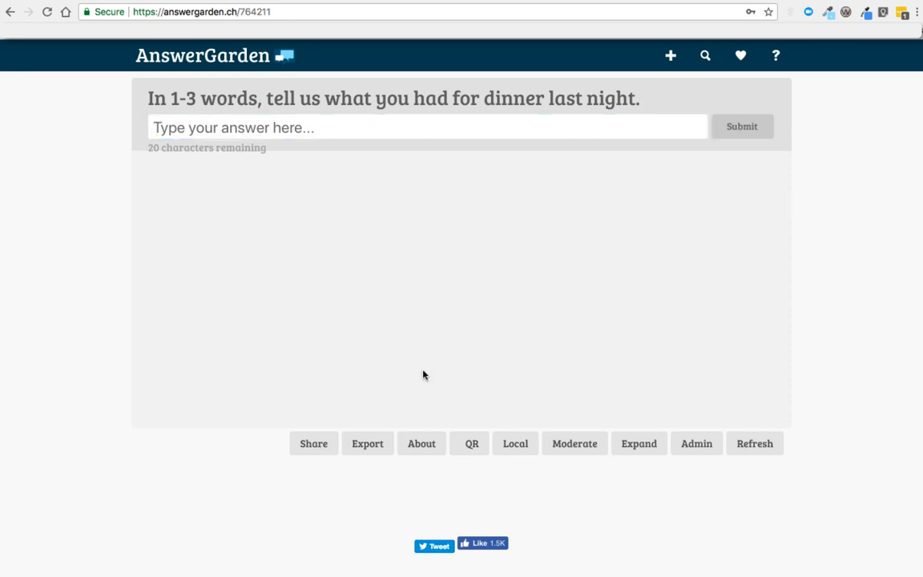
# Open the new AnswerGarden's sharing options and examine its direct link and embed code.
pyautogui.click(312, 444)
pyautogui.scroll(-5, 280, 486)
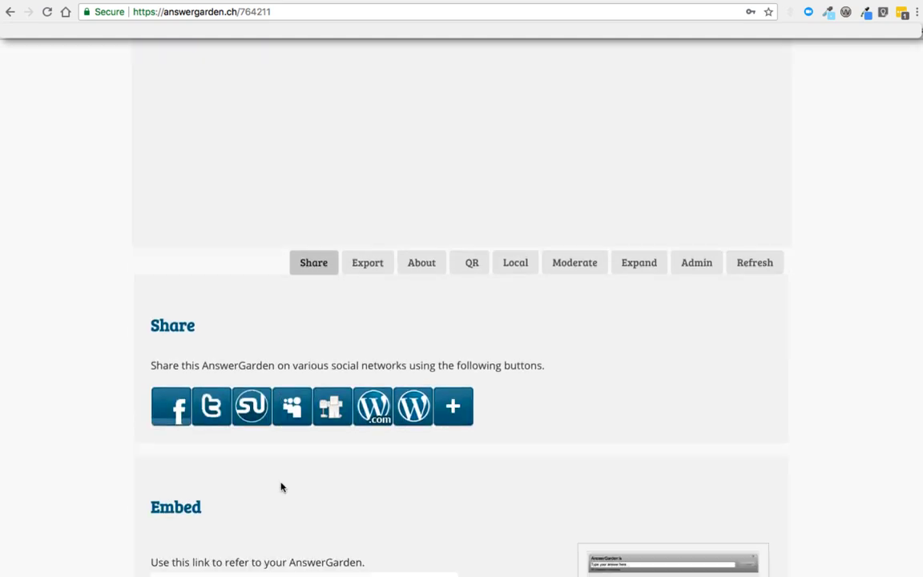
pyautogui.scroll(-5, 280, 486)
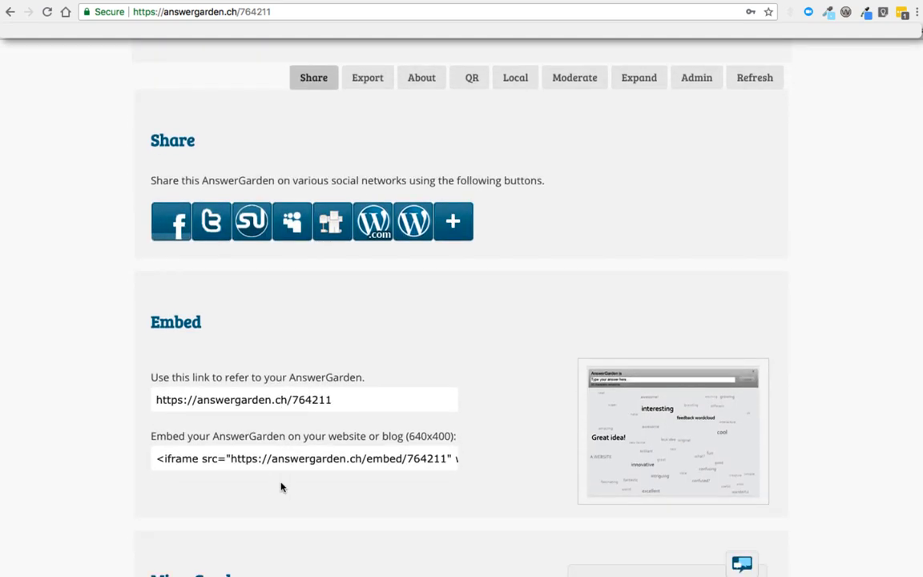
pyautogui.scroll(-2, 281, 486)
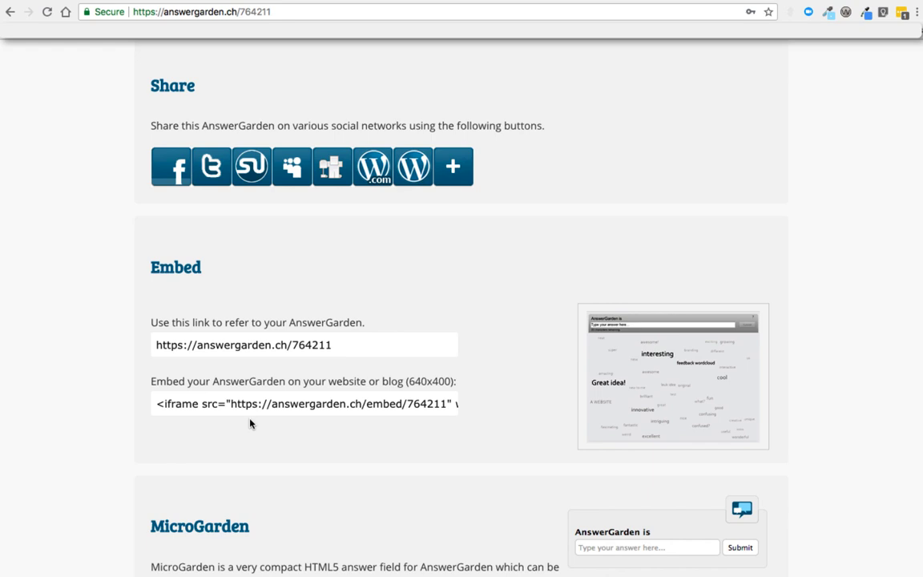
pyautogui.scroll(-1, 250, 423)
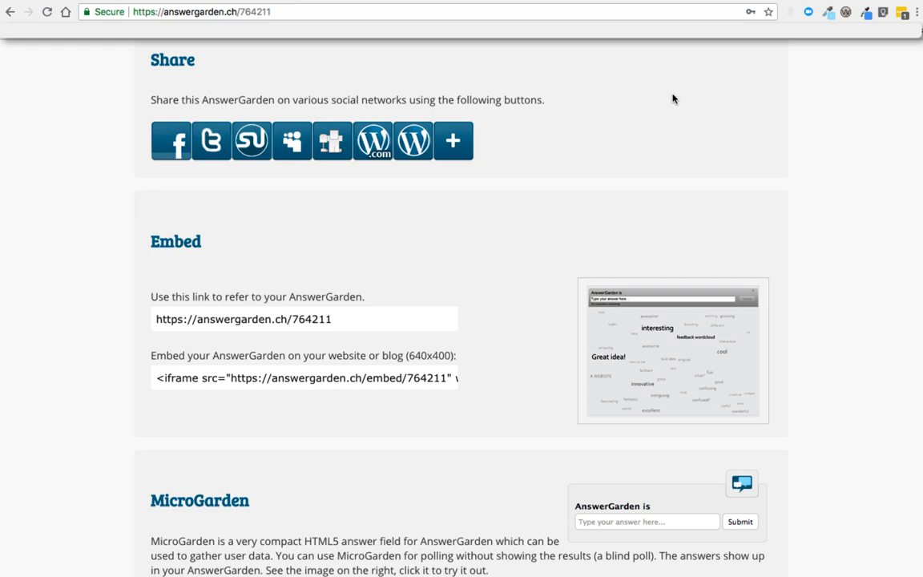
# Switch to the Canvas course and compare the embedded word cloud page with the preceding Check-In page.
pyautogui.click(694, 1)
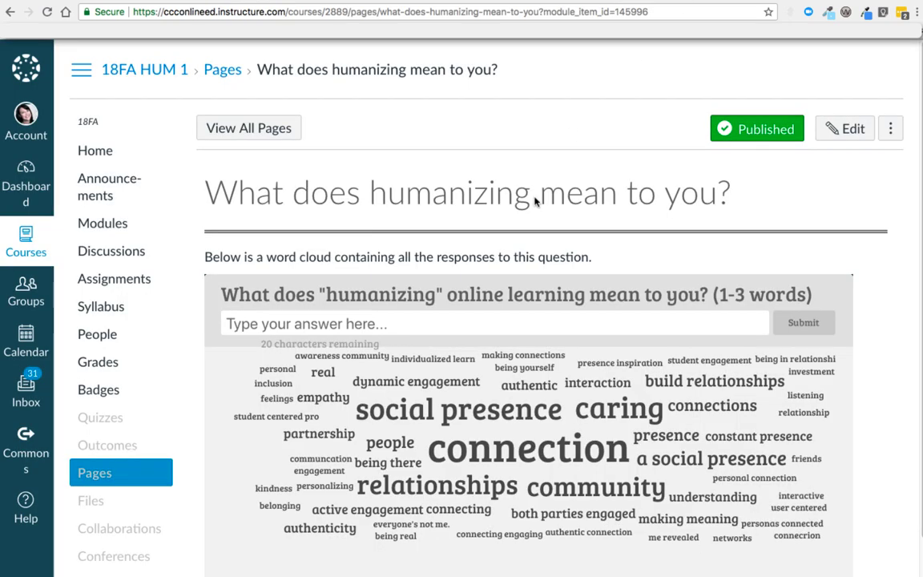
pyautogui.scroll(-2, 498, 256)
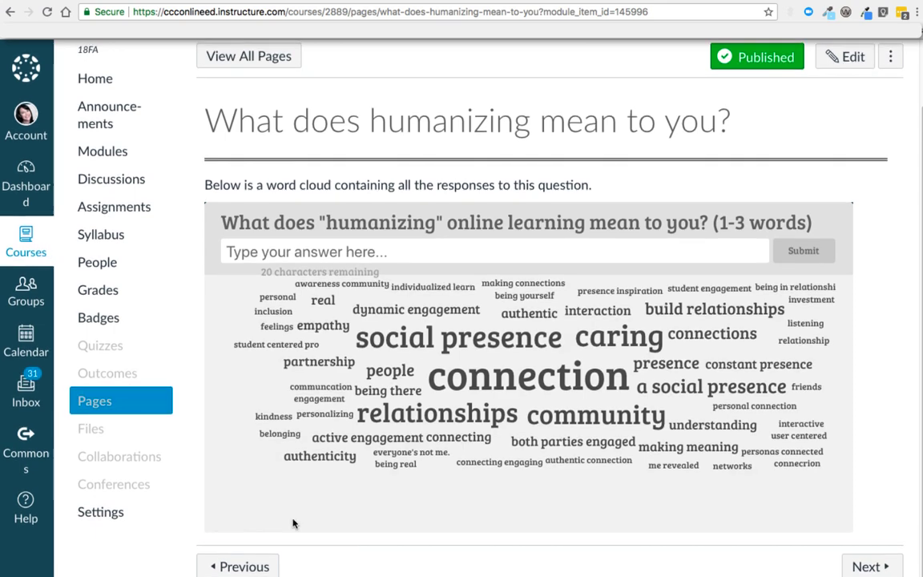
pyautogui.click(244, 566)
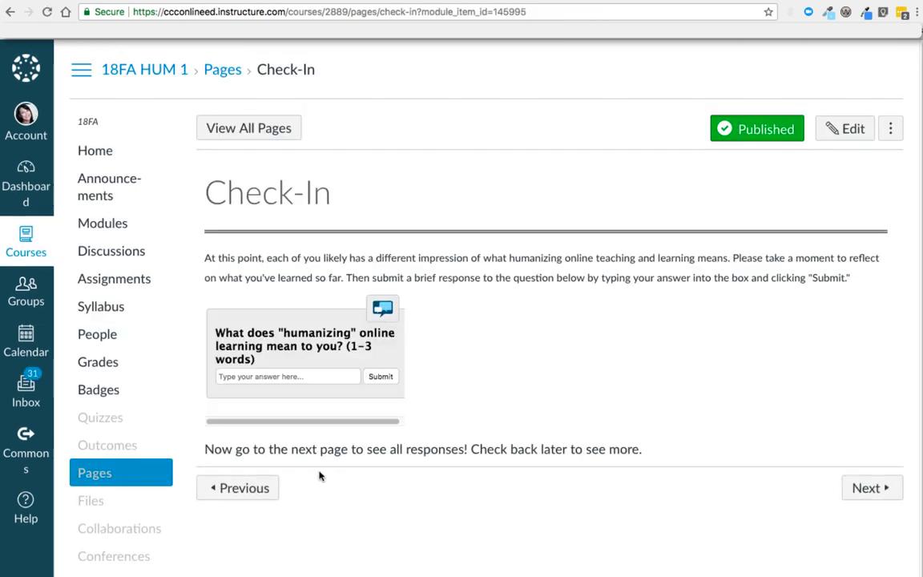
pyautogui.click(865, 494)
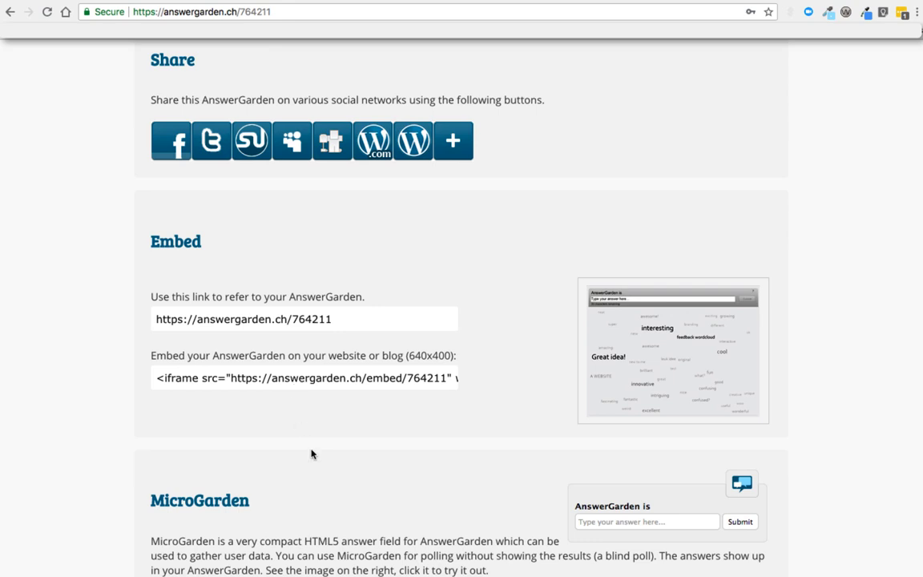
# Return to the AnswerGarden sharing options and examine the MicroGarden description and embed code.
pyautogui.scroll(-3, 311, 451)
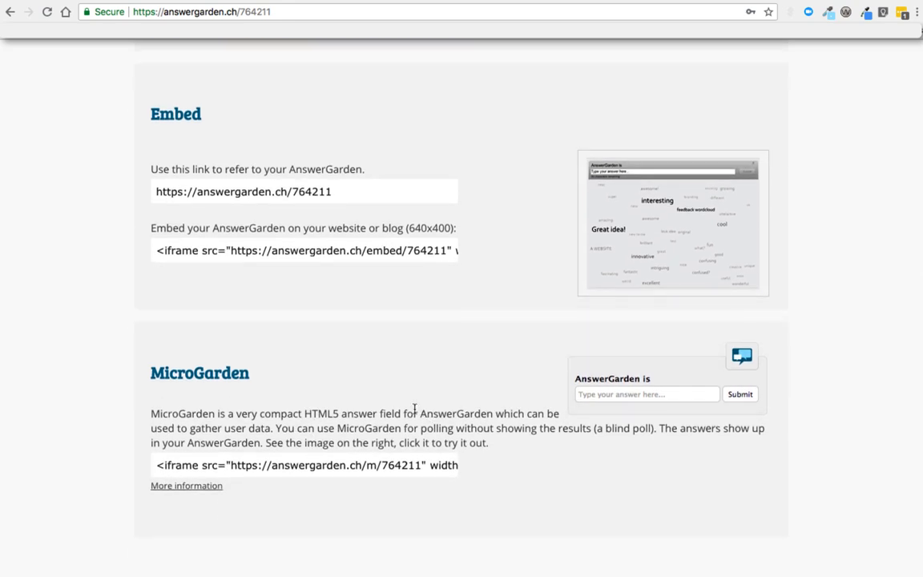
pyautogui.scroll(-1, 411, 406)
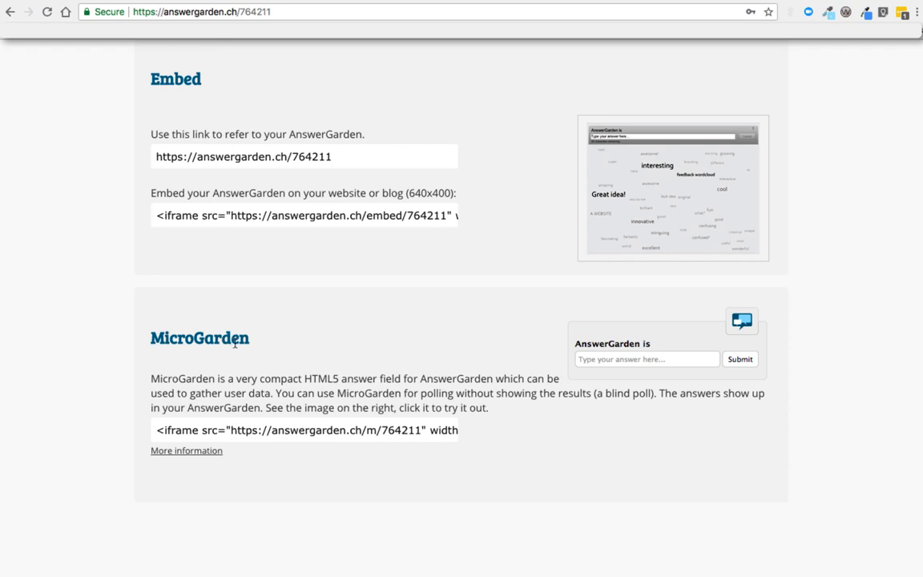
# Copy the MicroGarden embed code from the AnswerGarden sharing options.
pyautogui.click(248, 431)
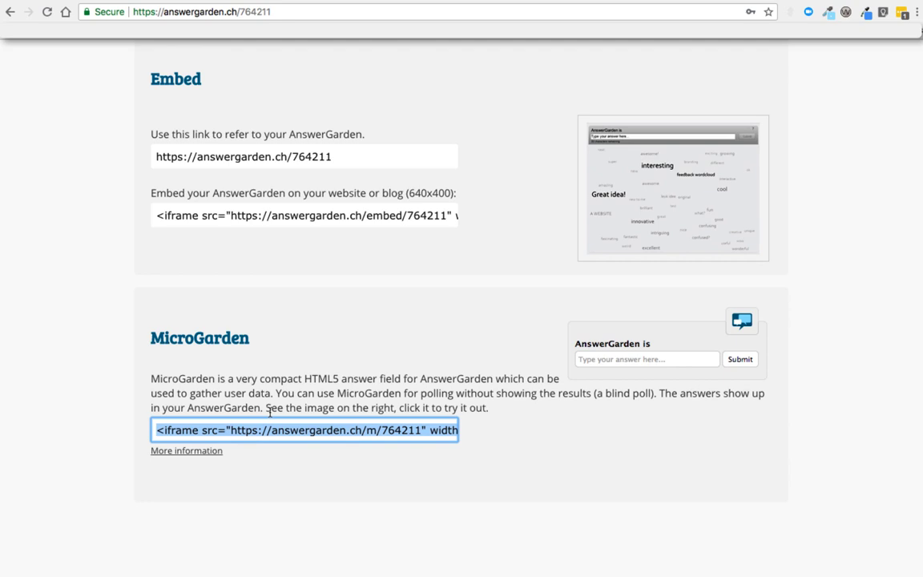
pyautogui.click(293, 382)
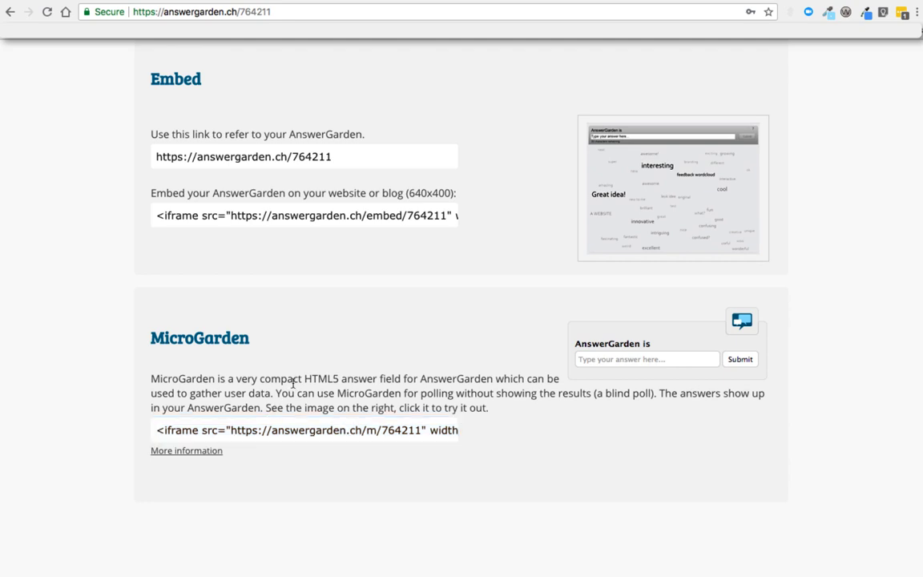
pyautogui.click(290, 433)
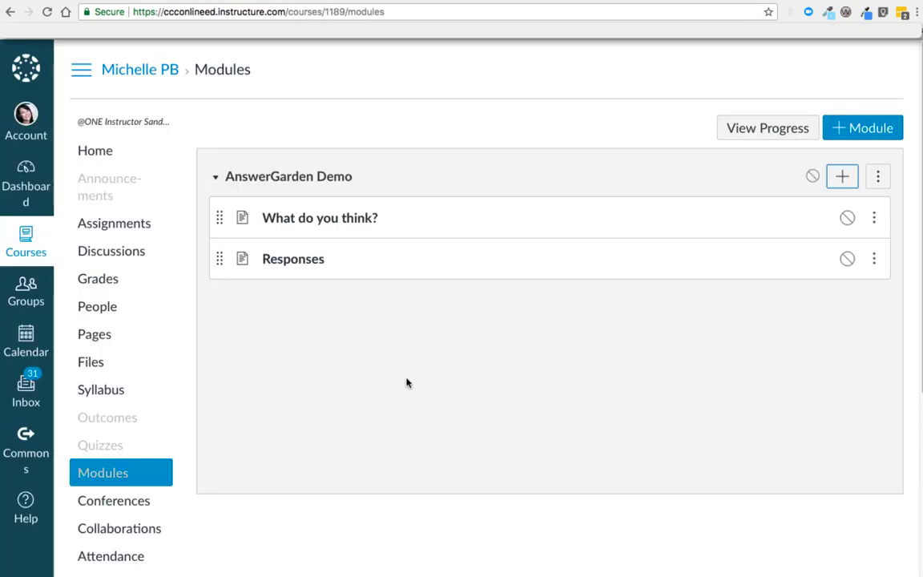
# In the Canvas AnswerGarden Demo module, edit the "What do you think?" page and paste the MicroGarden code as embedded media.
pyautogui.click(327, 224)
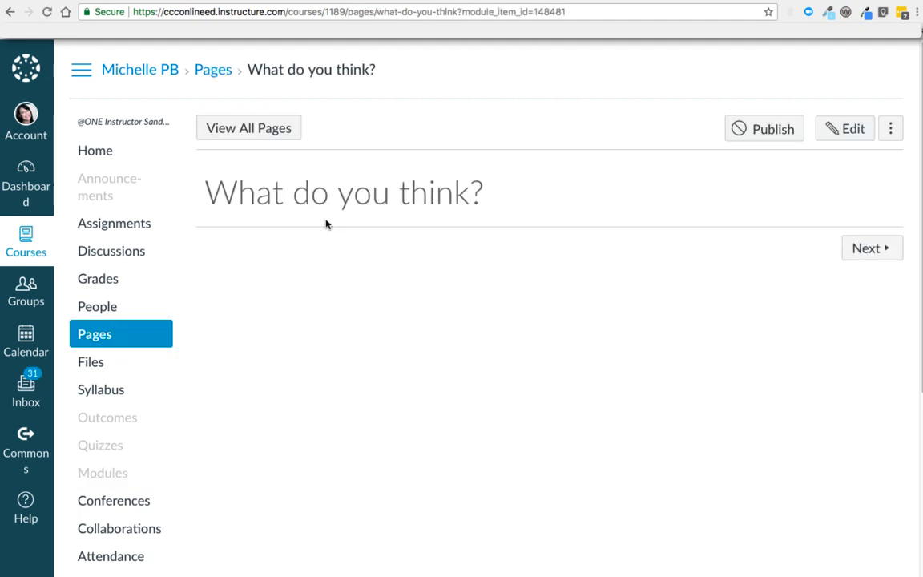
pyautogui.click(851, 136)
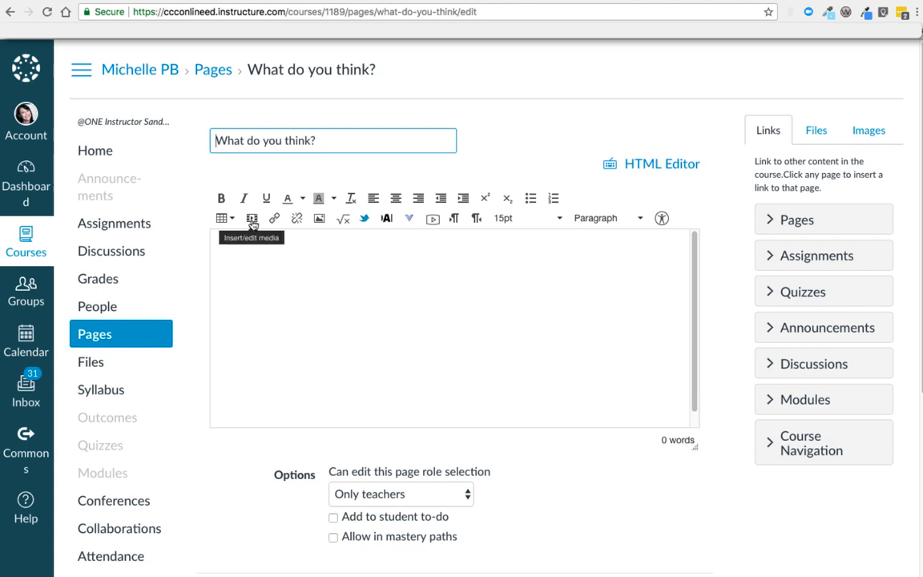
pyautogui.click(251, 219)
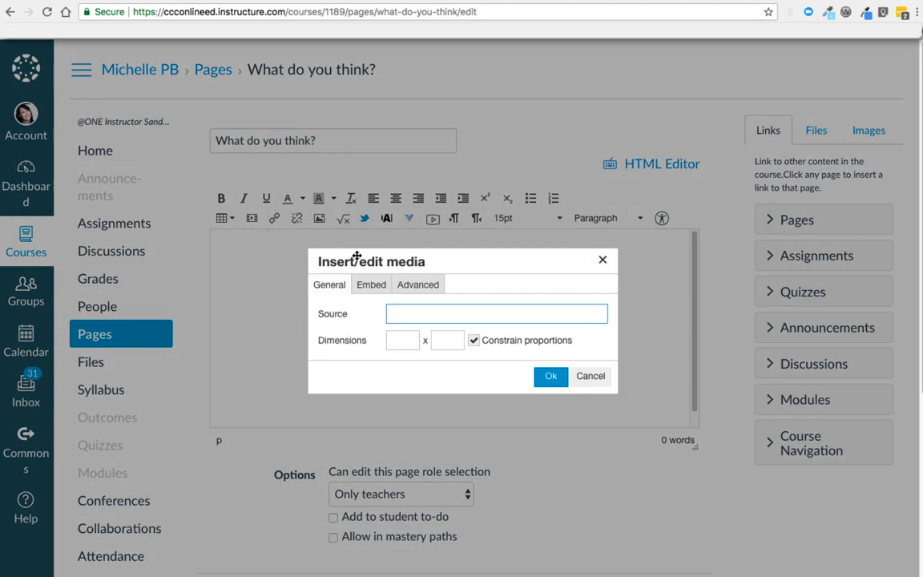
pyautogui.click(373, 287)
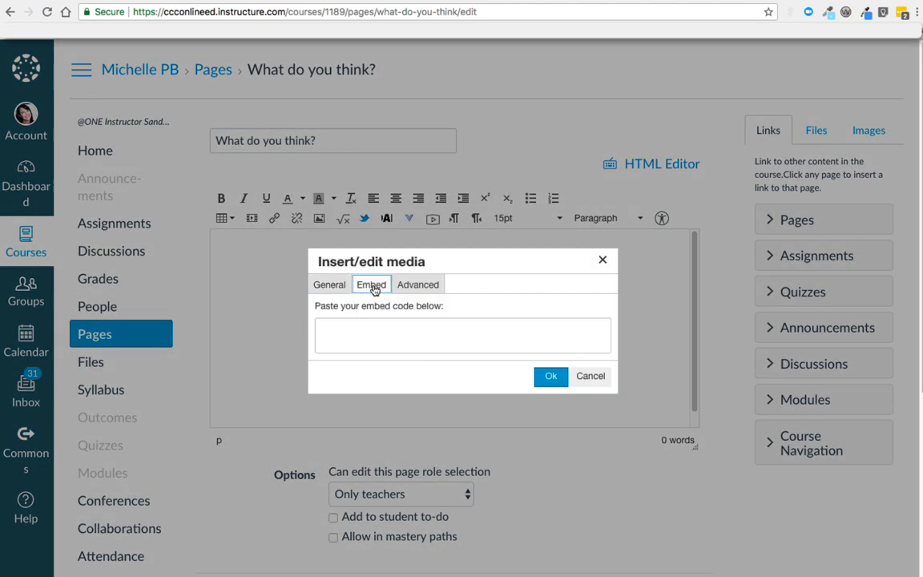
pyautogui.click(361, 331)
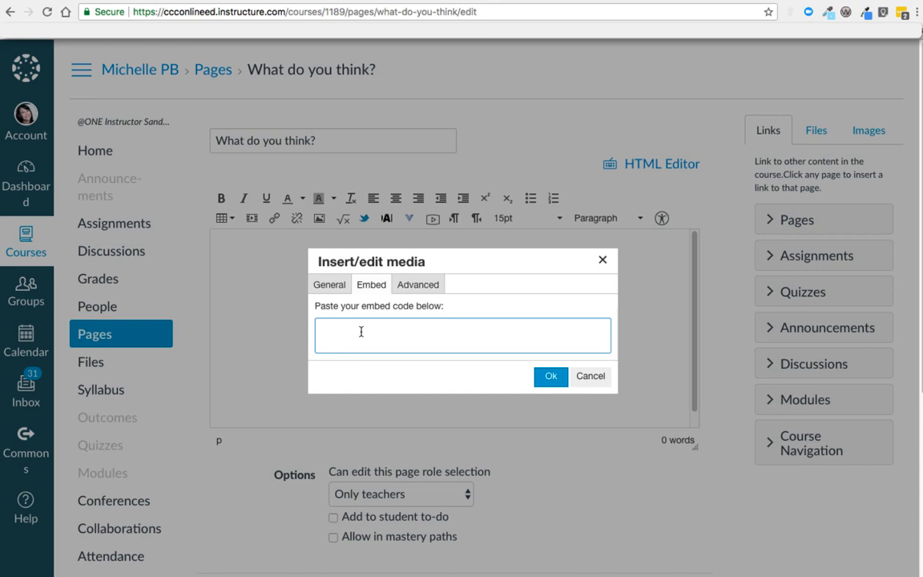
pyautogui.press('super+v')
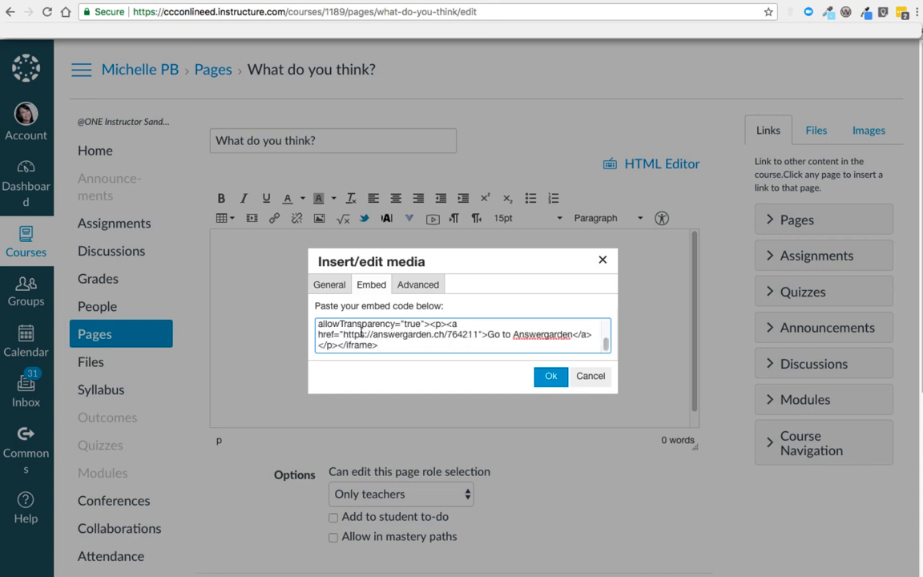
# Set the MicroGarden iframe's width to 90% and save the page with the embedded poll.
pyautogui.scroll(3, 361, 331)
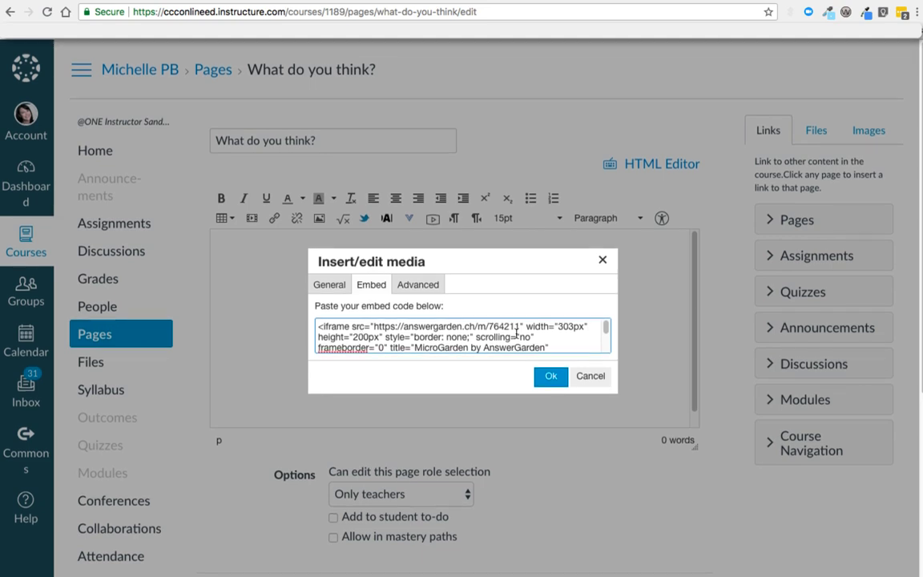
pyautogui.moveTo(526, 327); pyautogui.dragTo(549, 327)
pyautogui.click(582, 327)
pyautogui.moveTo(582, 327); pyautogui.dragTo(559, 327)
pyautogui.write('90%')
pyautogui.click(549, 376)
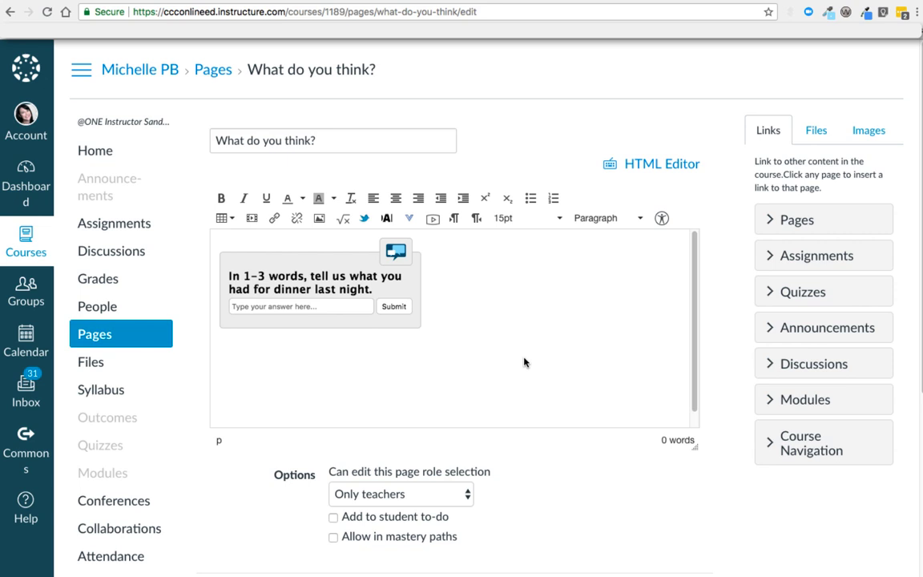
pyautogui.scroll(-2, 570, 429)
pyautogui.click(680, 507)
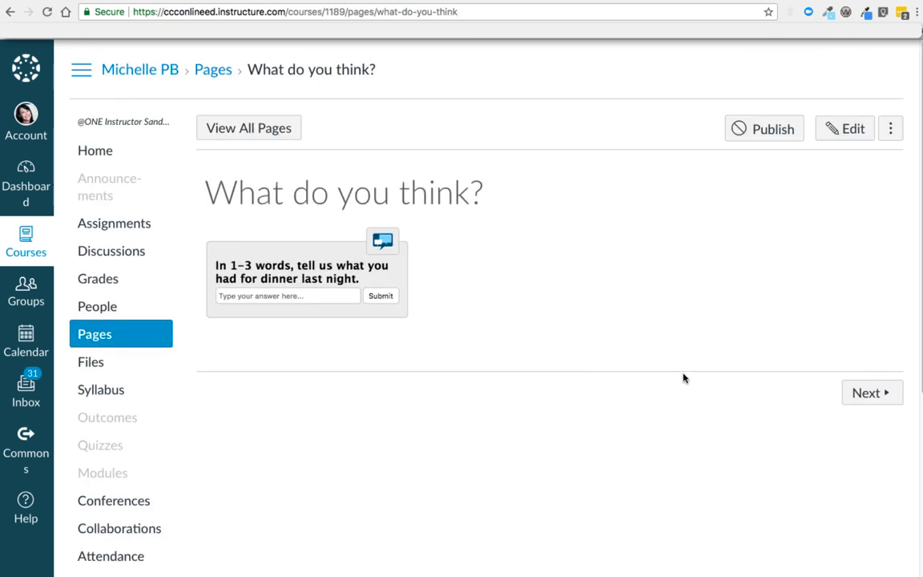
# Advance to the Responses page in Canvas and copy the 640x400 website embed code from the AnswerGarden sharing options.
pyautogui.click(867, 394)
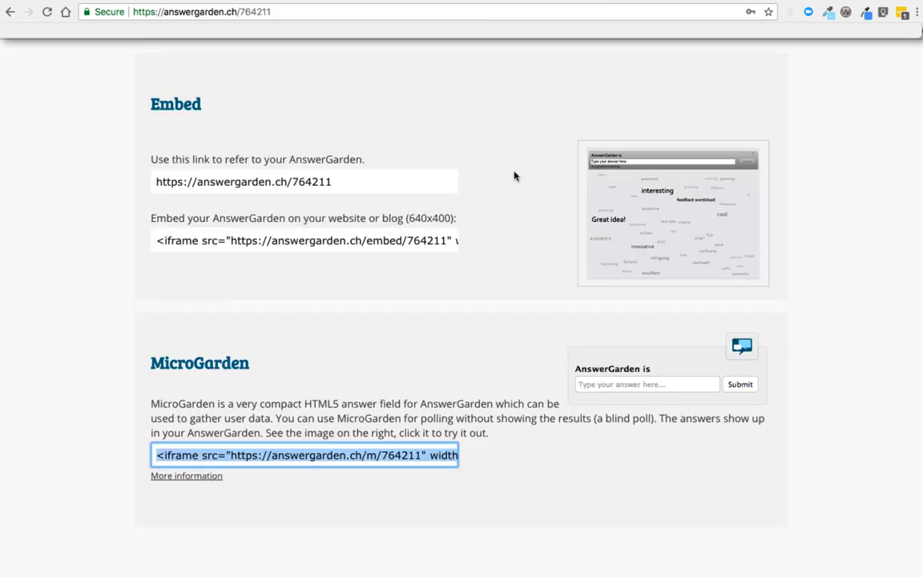
pyautogui.click(464, 201)
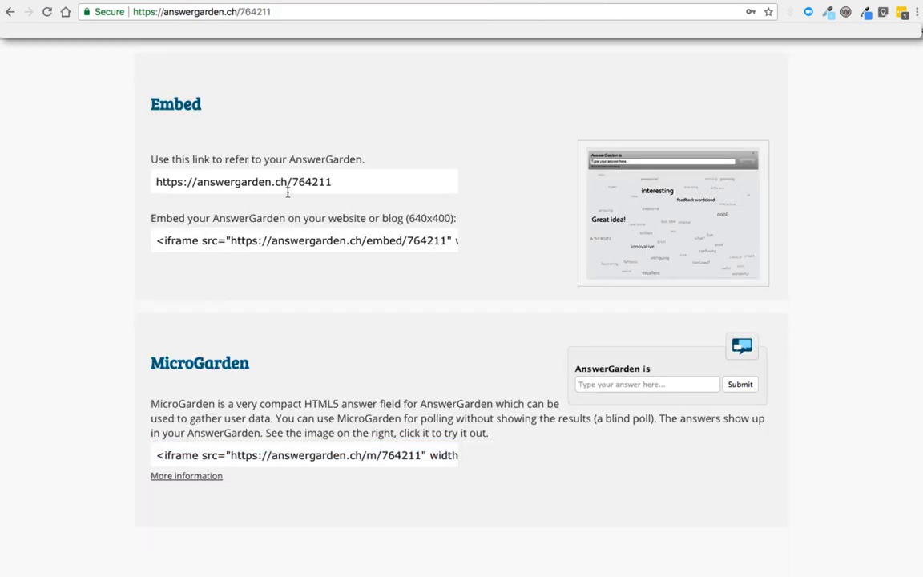
pyautogui.scroll(2, 192, 124)
pyautogui.doubleClick(164, 174)
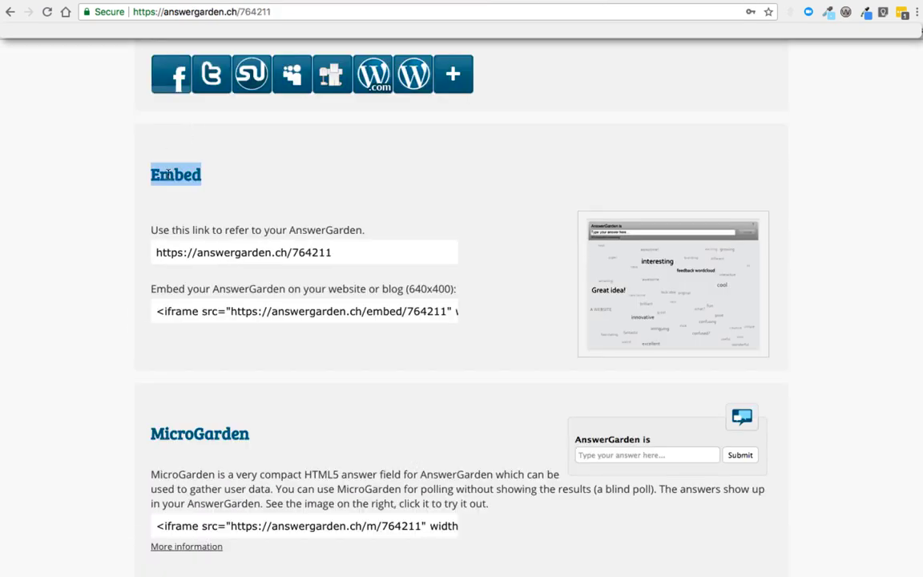
pyautogui.click(181, 195)
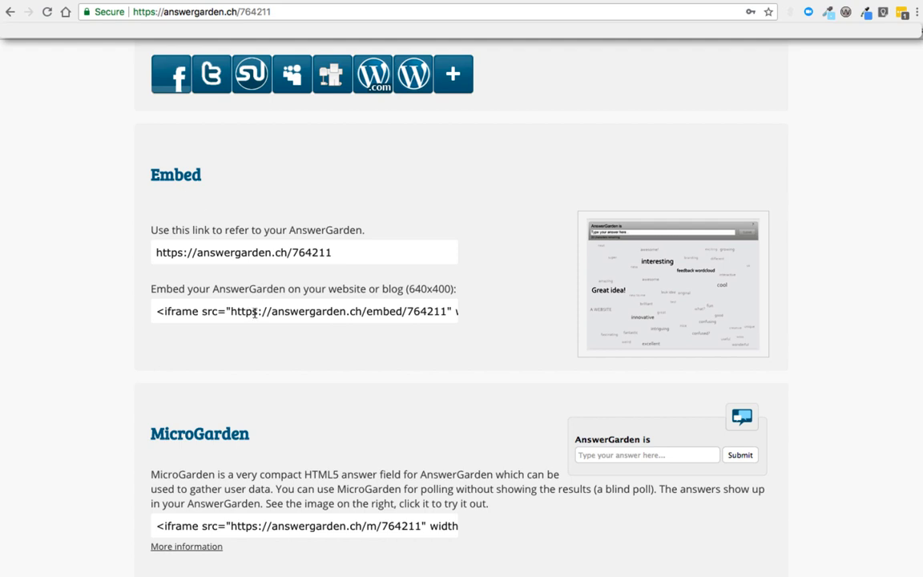
pyautogui.click(255, 312)
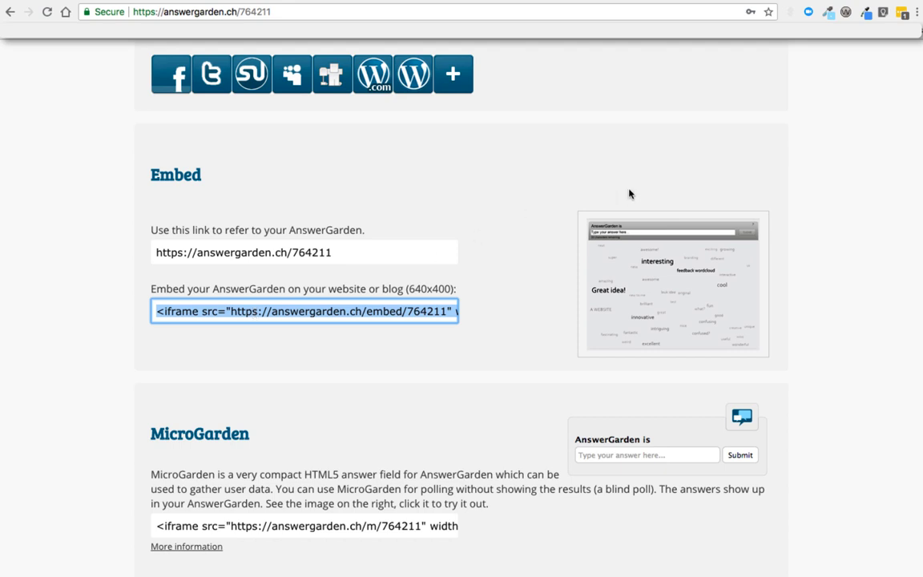
# Return to Canvas, edit the Responses page and paste the AnswerGarden code as embedded media.
pyautogui.click(723, 1)
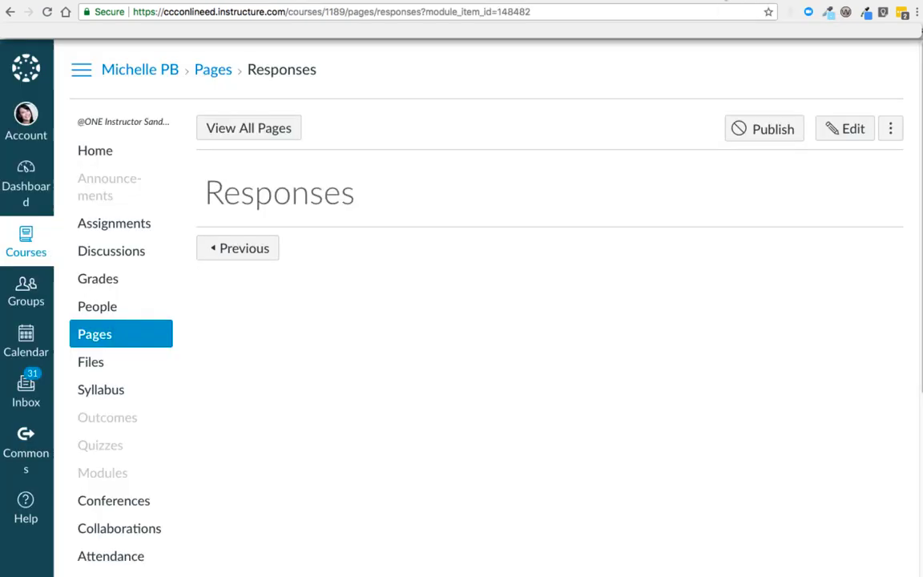
pyautogui.click(842, 131)
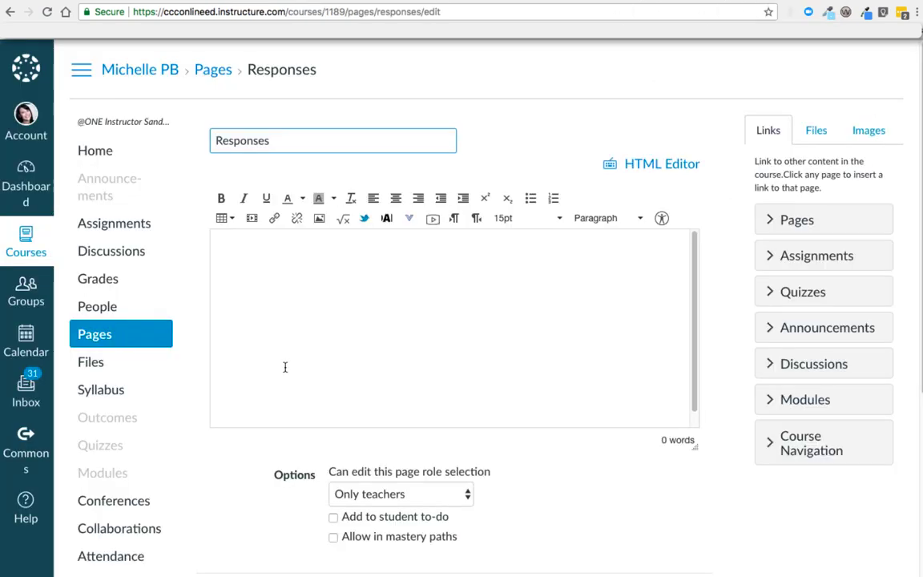
pyautogui.click(251, 219)
pyautogui.click(372, 287)
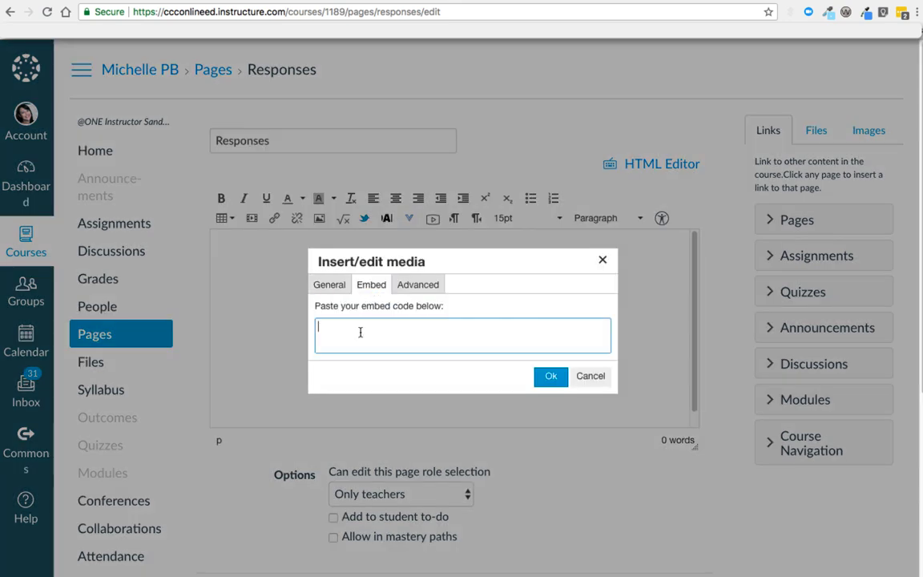
pyautogui.press('super+v')
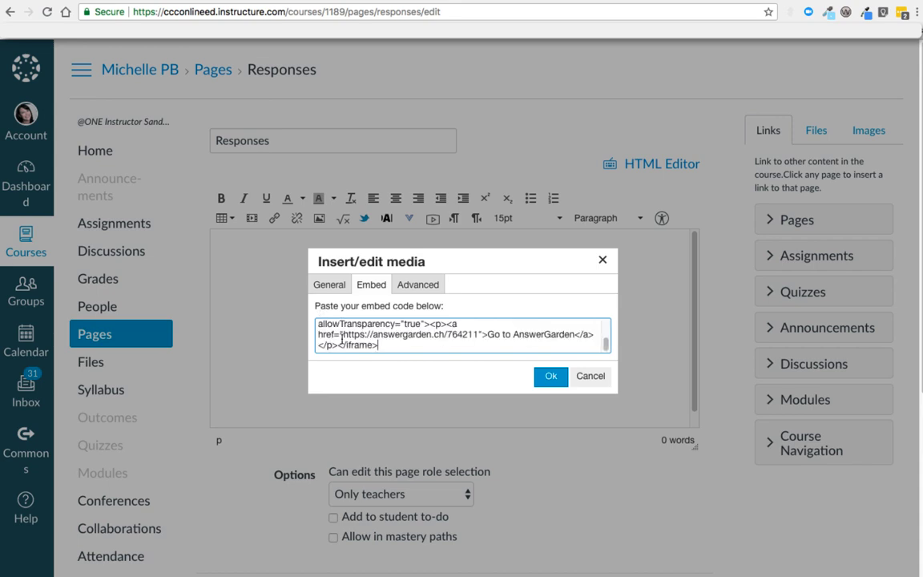
# Set the AnswerGarden iframe's width to 90% and save the Responses page with the embedded word cloud.
pyautogui.scroll(3, 342, 337)
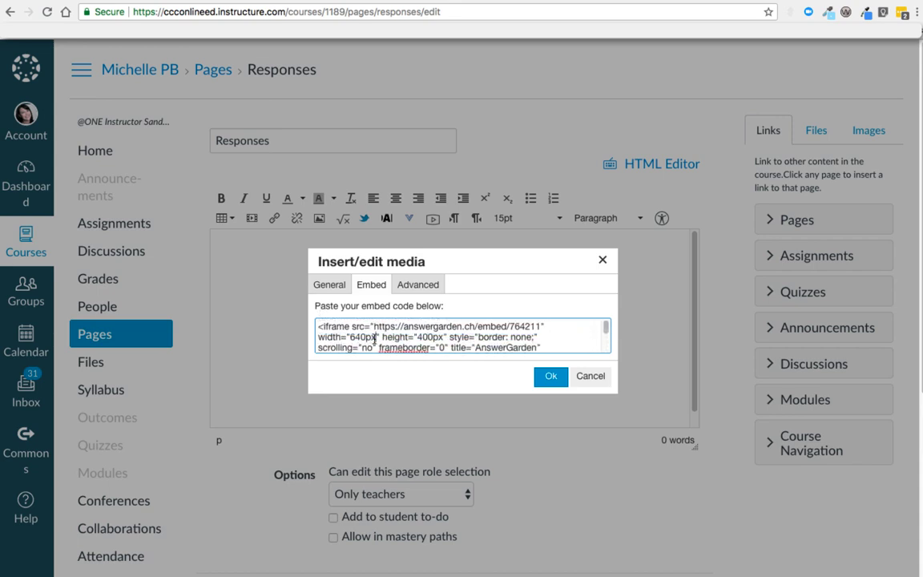
pyautogui.moveTo(374, 339); pyautogui.dragTo(350, 337)
pyautogui.write('90')
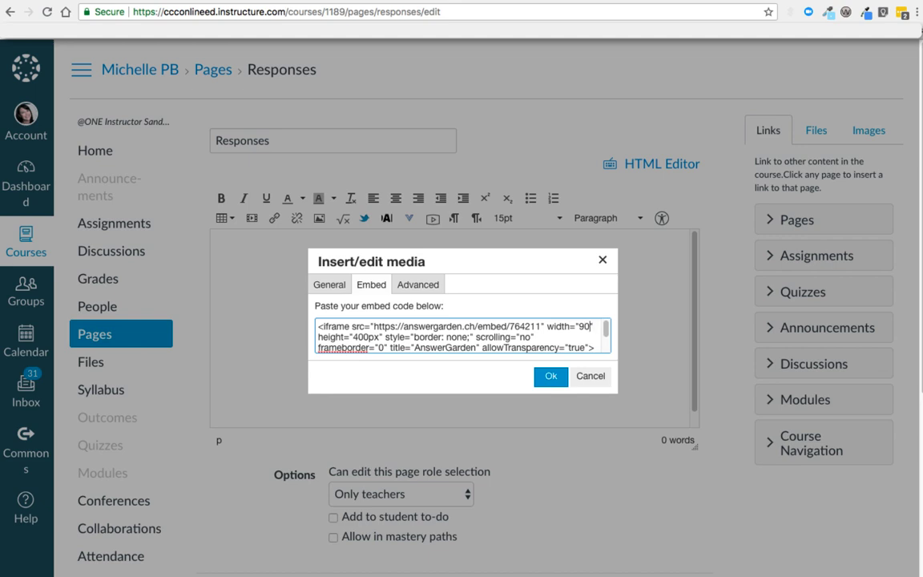
pyautogui.write('%')
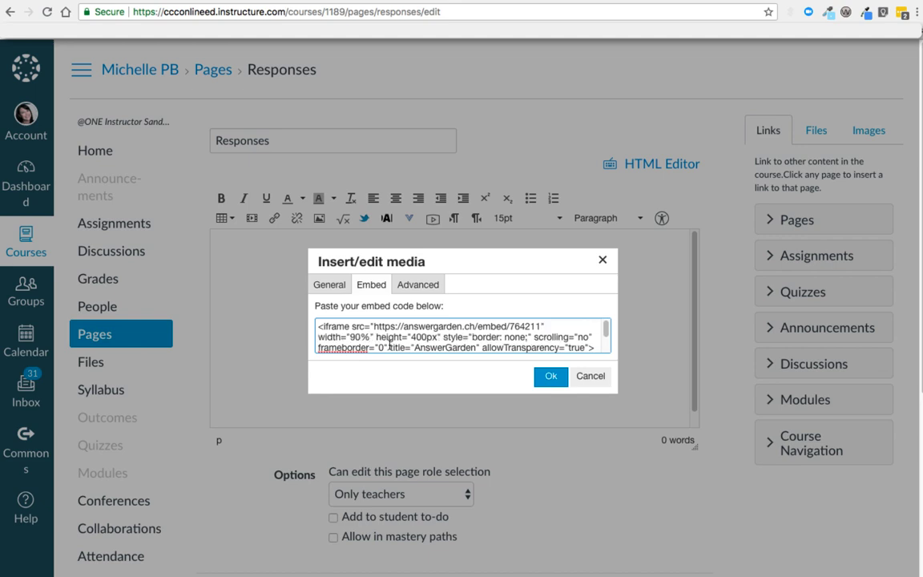
pyautogui.click(548, 374)
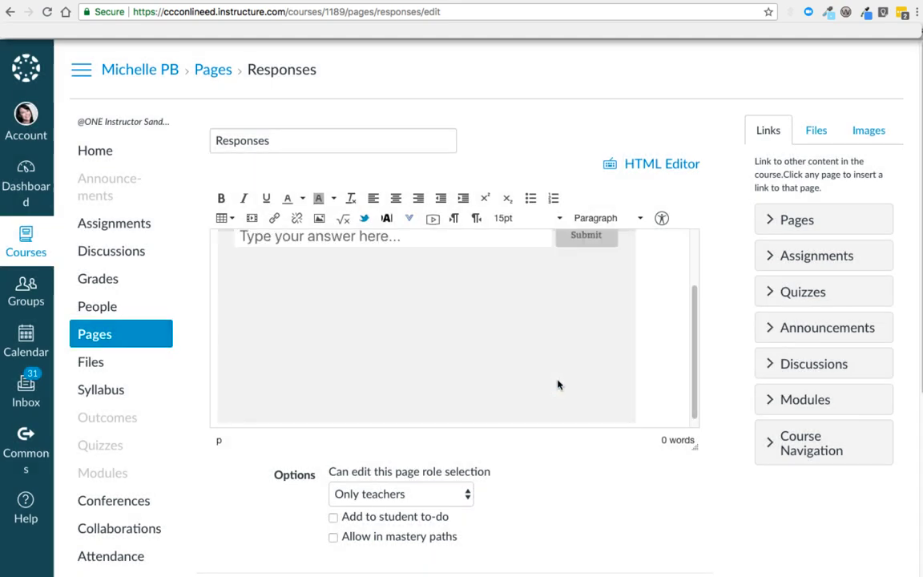
pyautogui.scroll(-1, 566, 421)
pyautogui.click(681, 543)
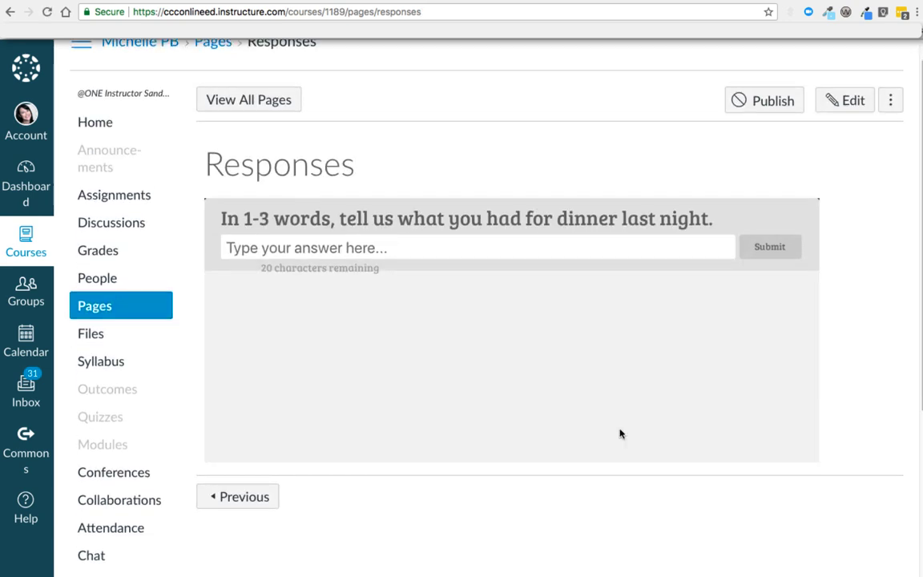
# Submit "chicken salad" in the poll on the "What do you think?" page and view the word cloud on the Responses page.
pyautogui.click(246, 496)
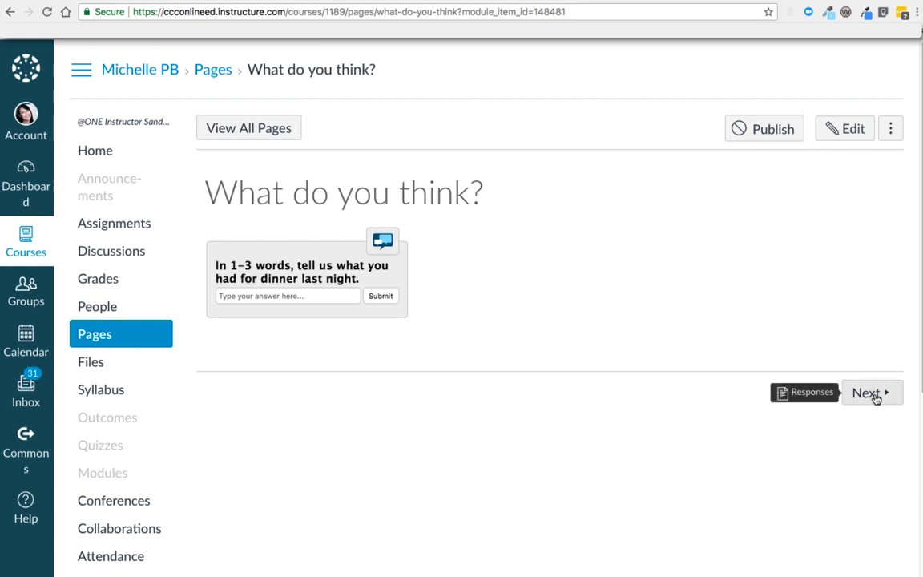
pyautogui.click(319, 296)
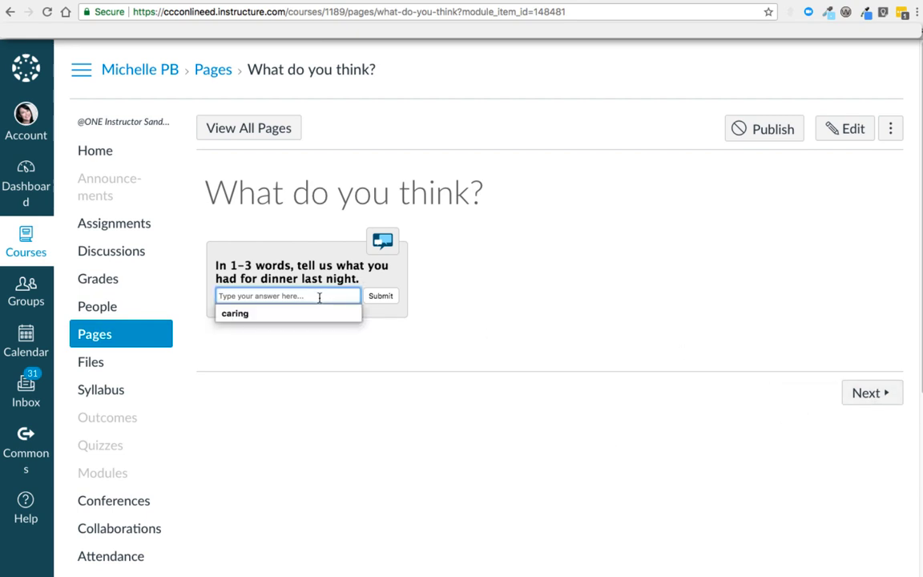
pyautogui.write('chicken salad')
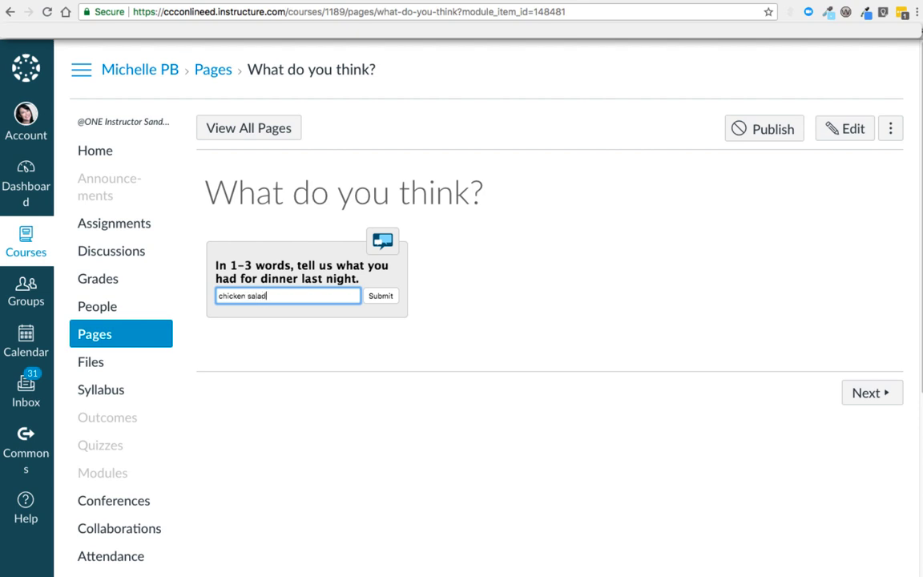
pyautogui.click(381, 297)
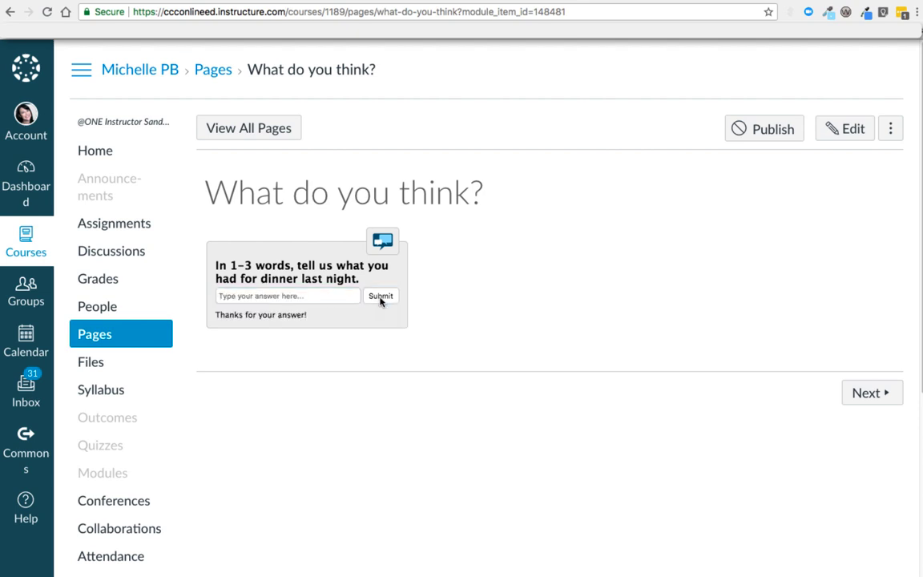
pyautogui.click(866, 394)
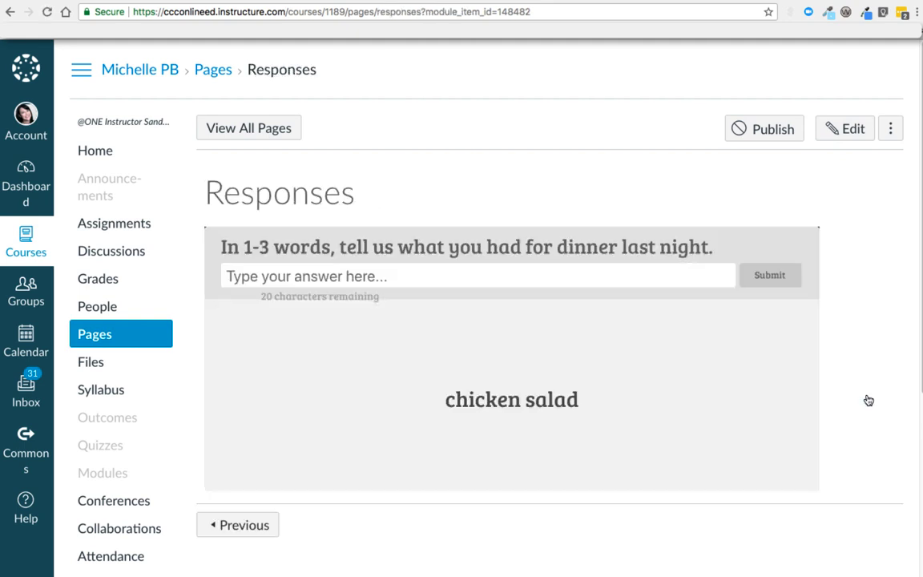